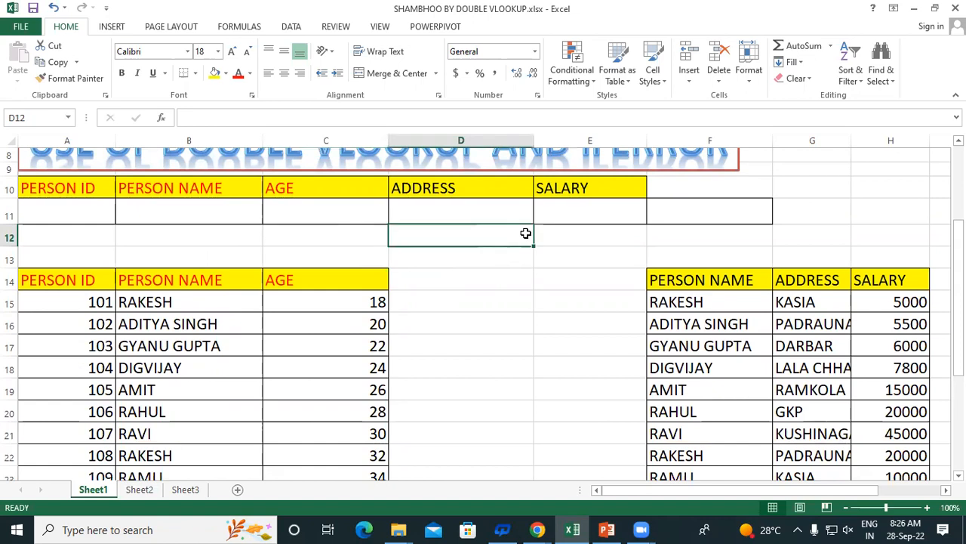
Step: Examine the Person ID, Name and Age table in A14:C25 and the Name, Address and Salary table in F14:H25
scroll(483, 293, down, 2)
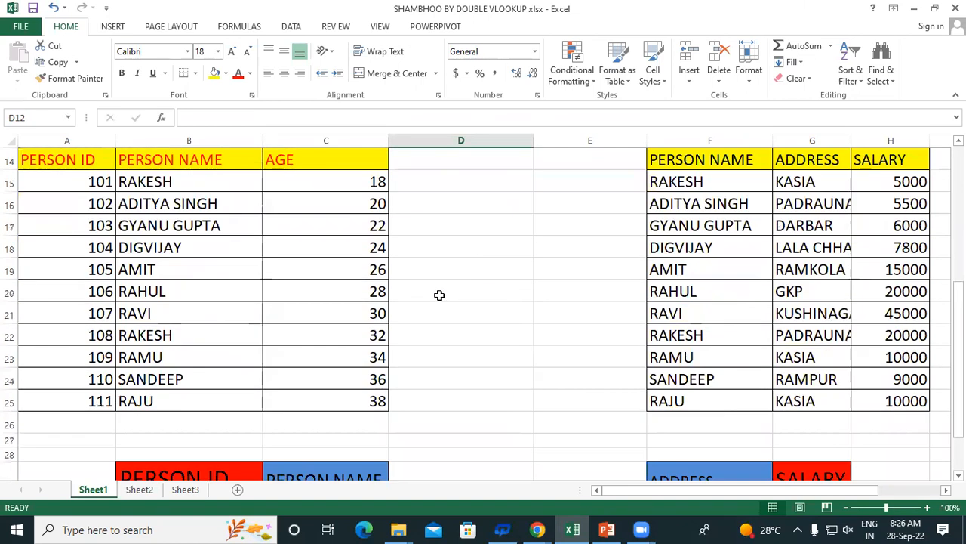
drag(48, 160, 343, 400)
scroll(634, 401, up, 1)
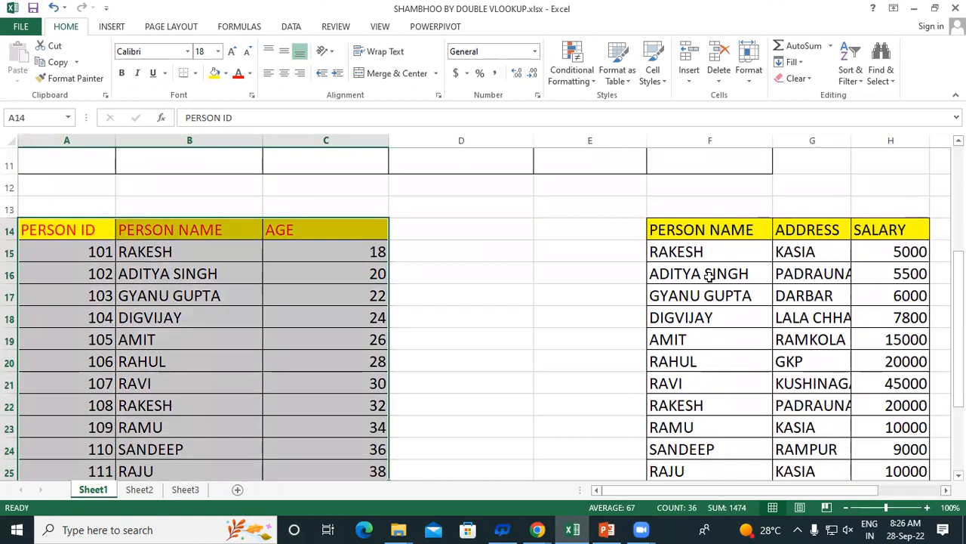
drag(687, 230, 890, 463)
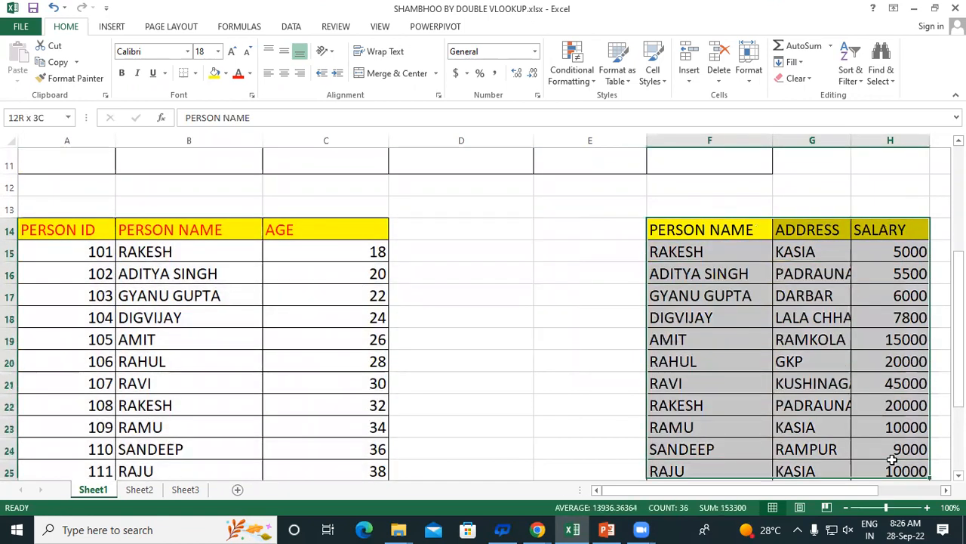
scroll(406, 333, down, 1)
scroll(423, 264, down, 2)
click(447, 198)
scroll(446, 199, up, 2)
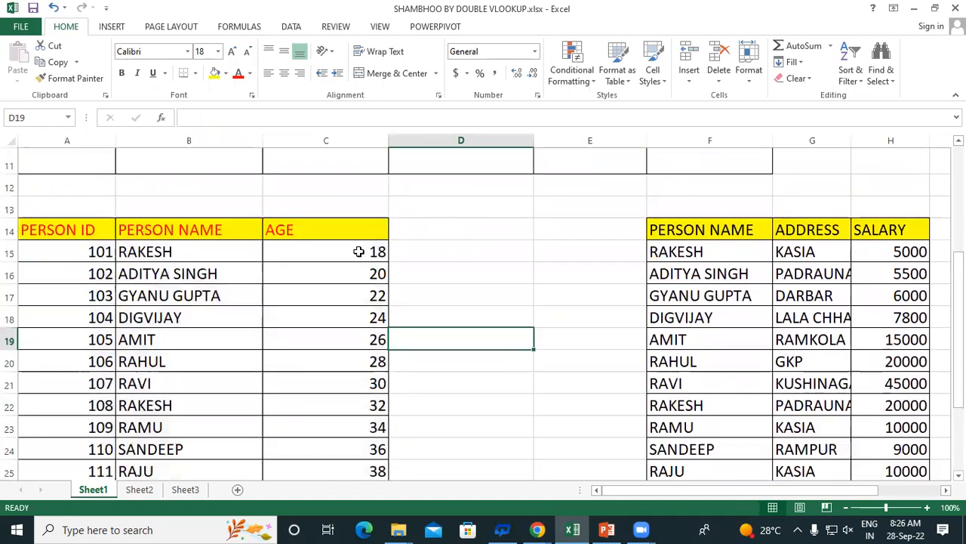
drag(30, 225, 376, 470)
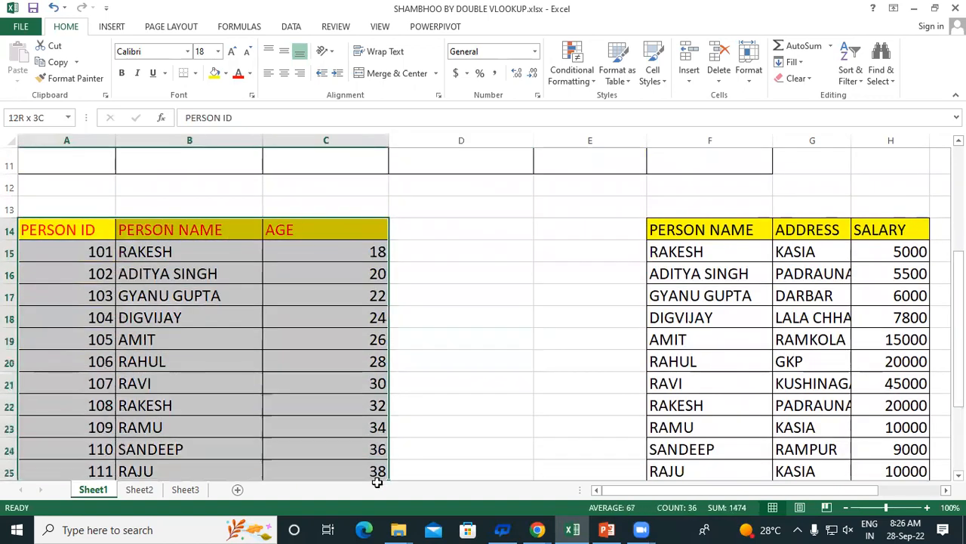
scroll(475, 355, down, 1)
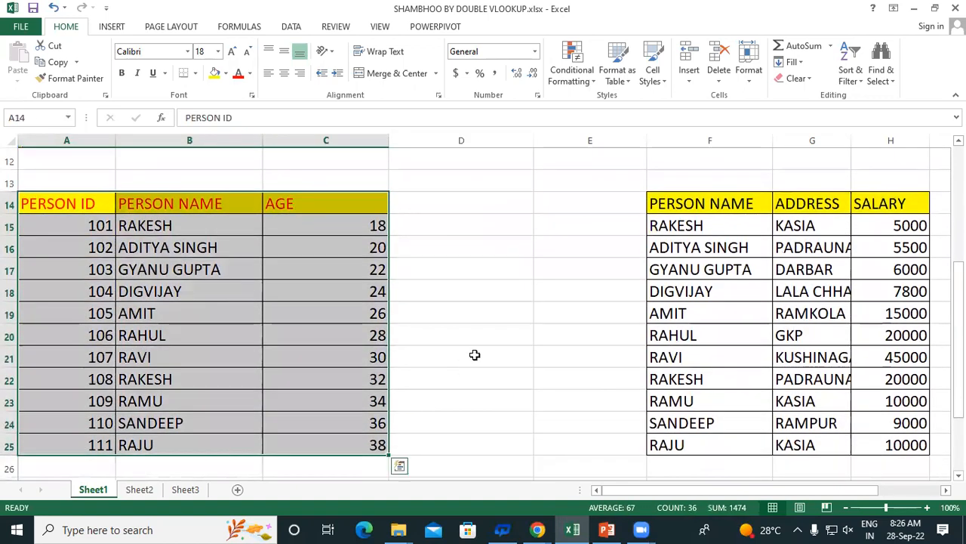
click(691, 206)
drag(692, 206, 892, 444)
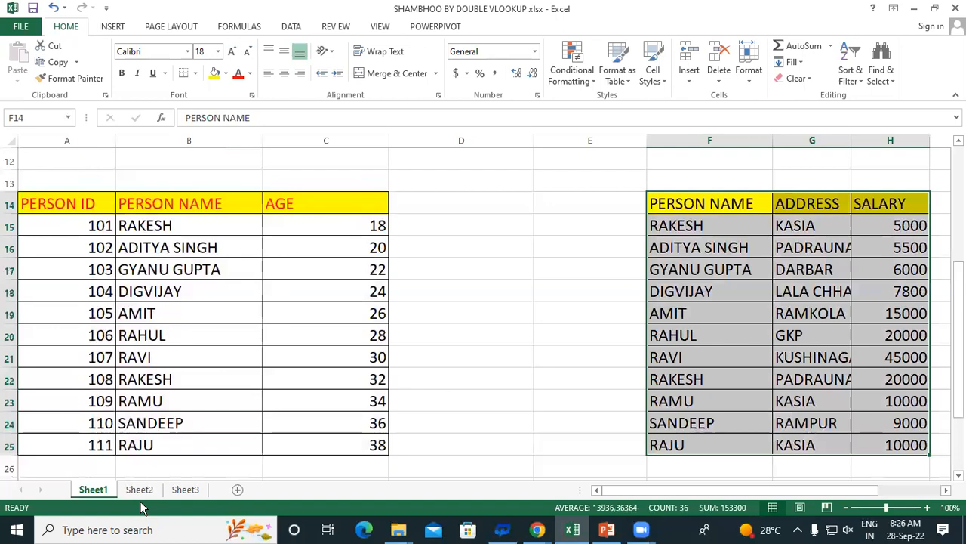
click(456, 209)
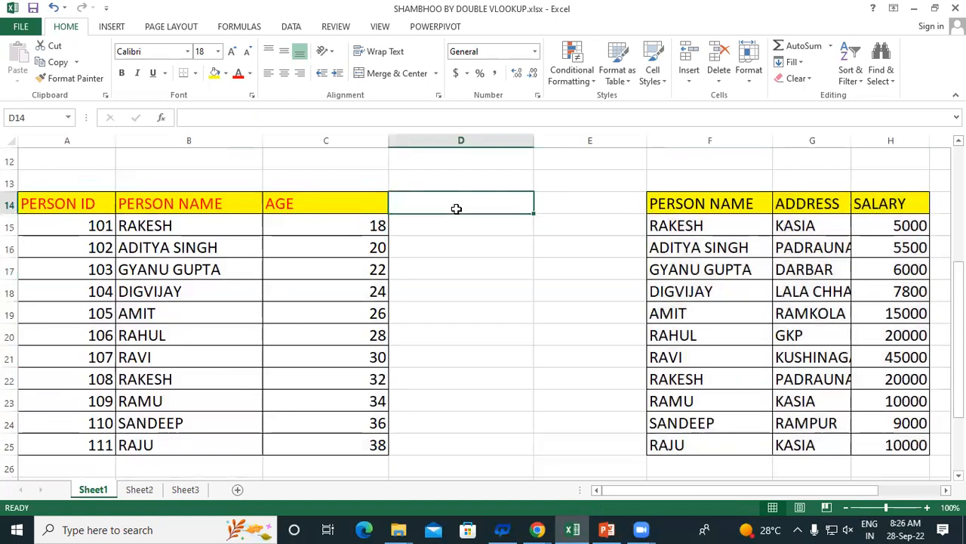
drag(61, 203, 353, 446)
drag(75, 201, 354, 446)
drag(733, 202, 915, 445)
click(491, 200)
scroll(491, 199, up, 2)
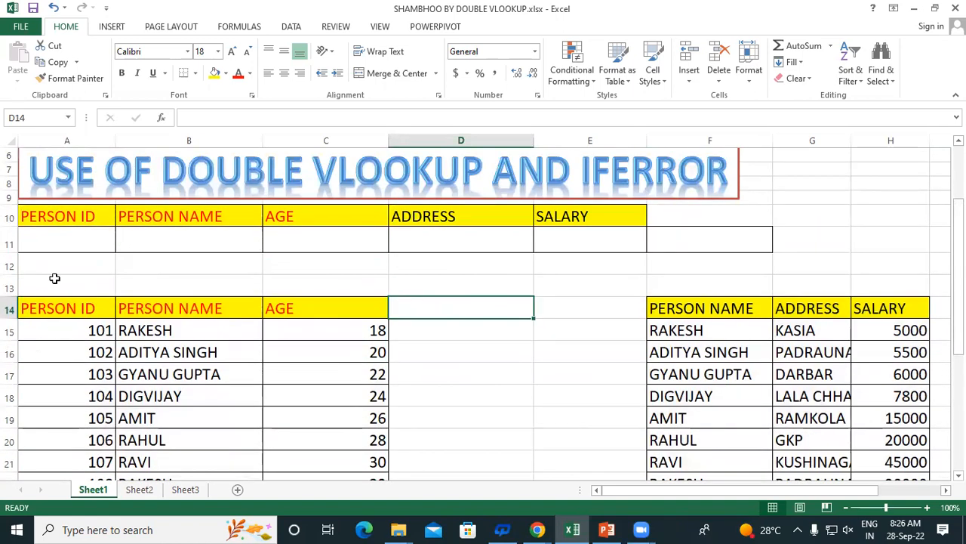
Step: Review the lookup row in A10:E11 and go through the individual columns of both source tables
drag(79, 217, 603, 240)
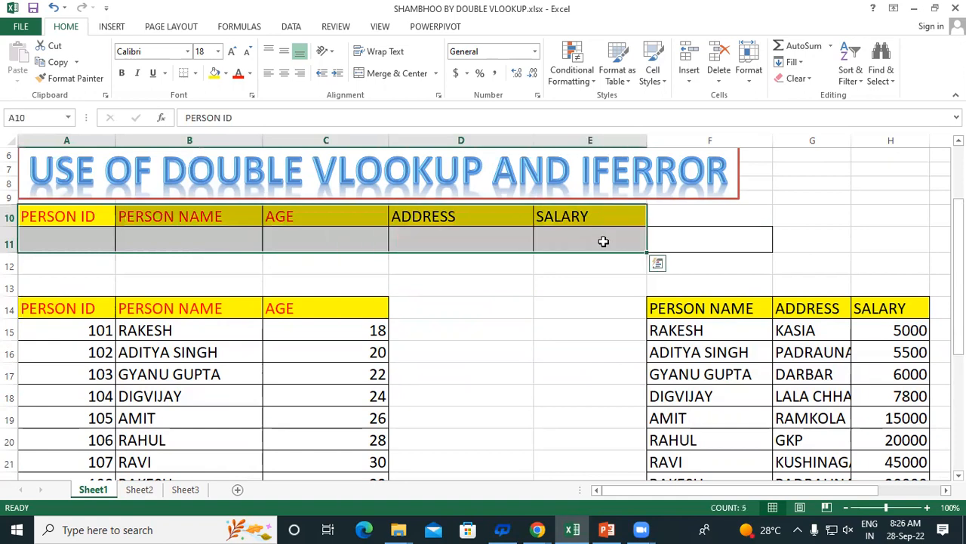
click(491, 286)
scroll(453, 287, down, 2)
click(60, 215)
drag(60, 215, 102, 444)
drag(158, 209, 159, 434)
drag(296, 204, 308, 437)
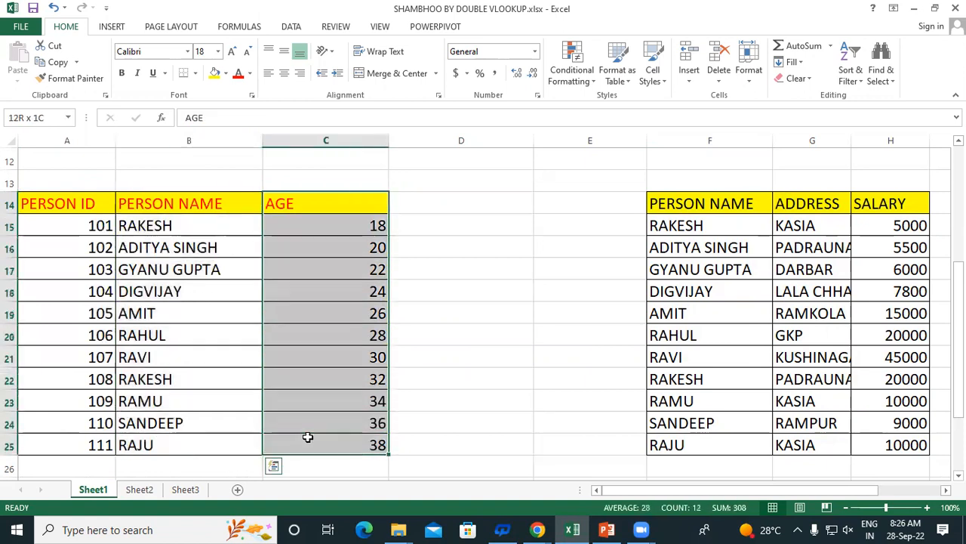
drag(86, 201, 325, 444)
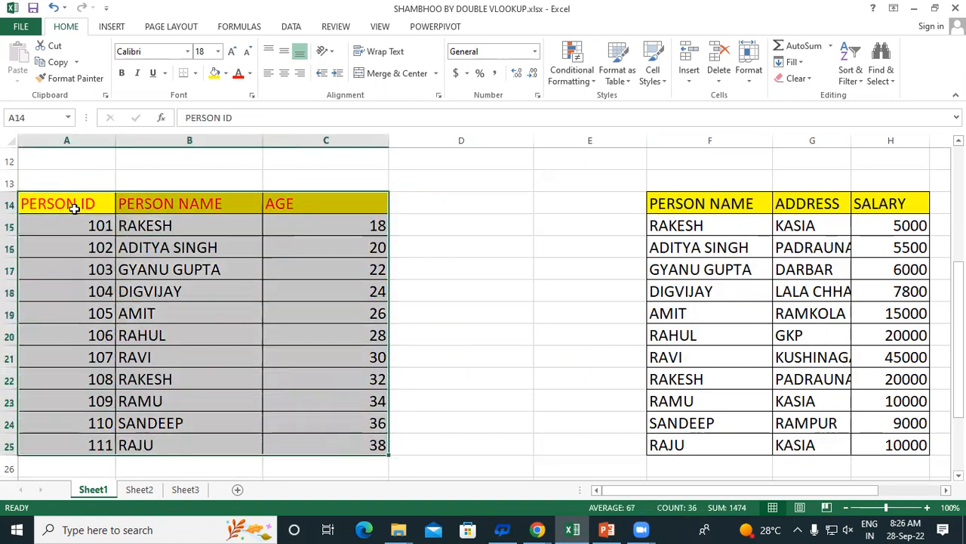
drag(173, 204, 174, 448)
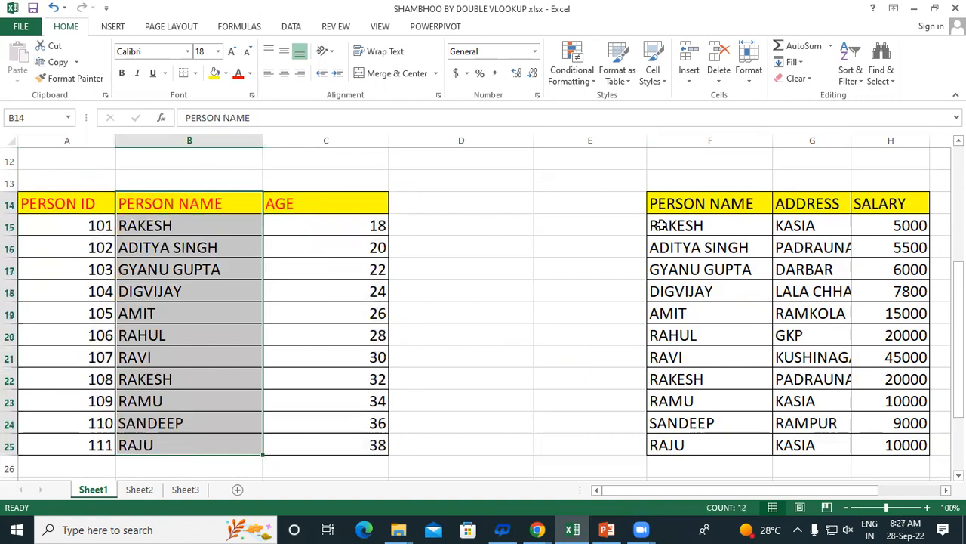
drag(675, 198, 678, 444)
drag(810, 208, 815, 445)
drag(900, 208, 894, 404)
click(72, 209)
click(485, 231)
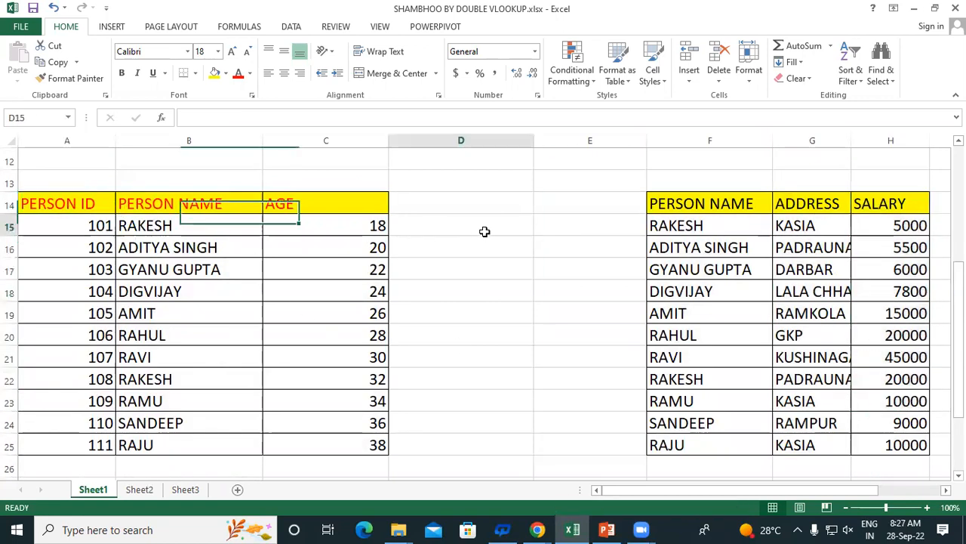
Step: Compare which fields each source table holds, and view the sheet titles and the lookup example in rows 29 to 31
click(83, 222)
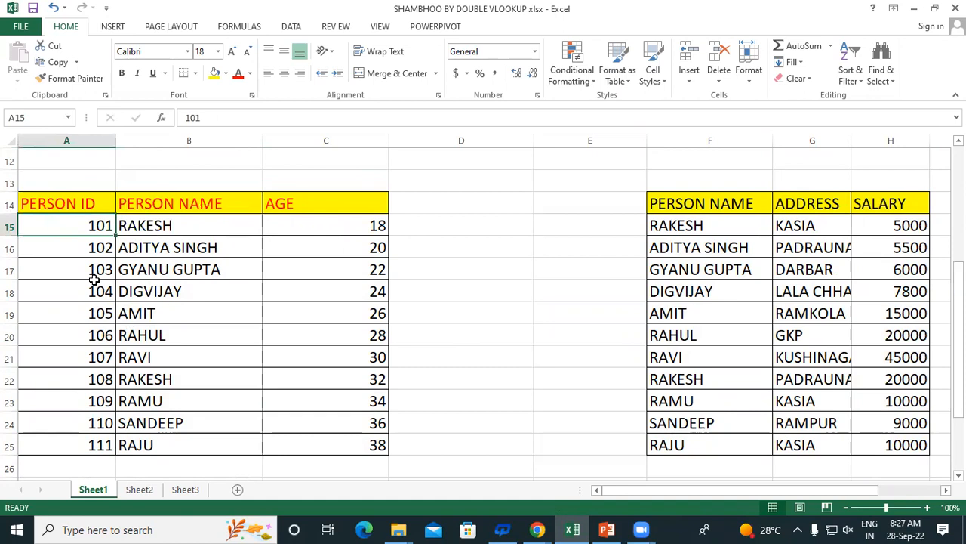
drag(151, 206, 339, 449)
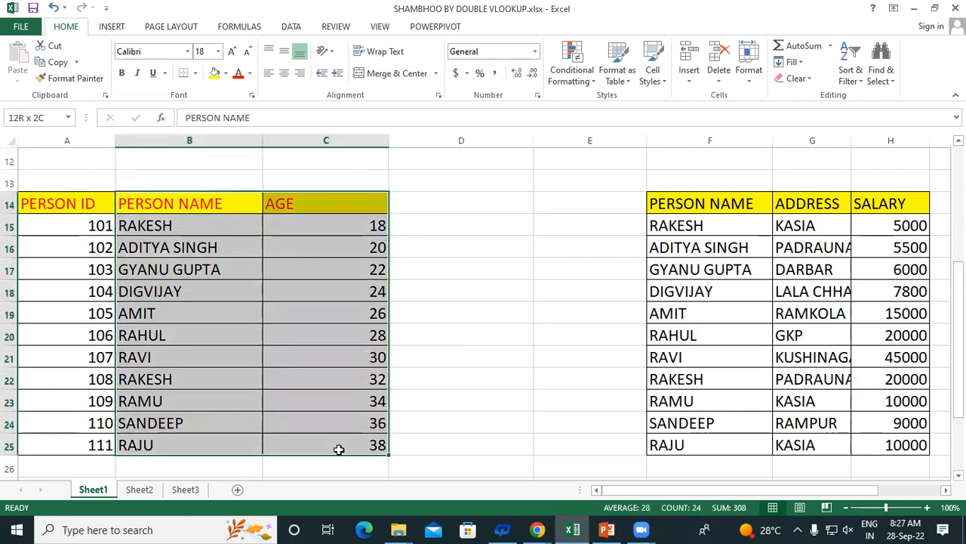
drag(669, 201, 916, 458)
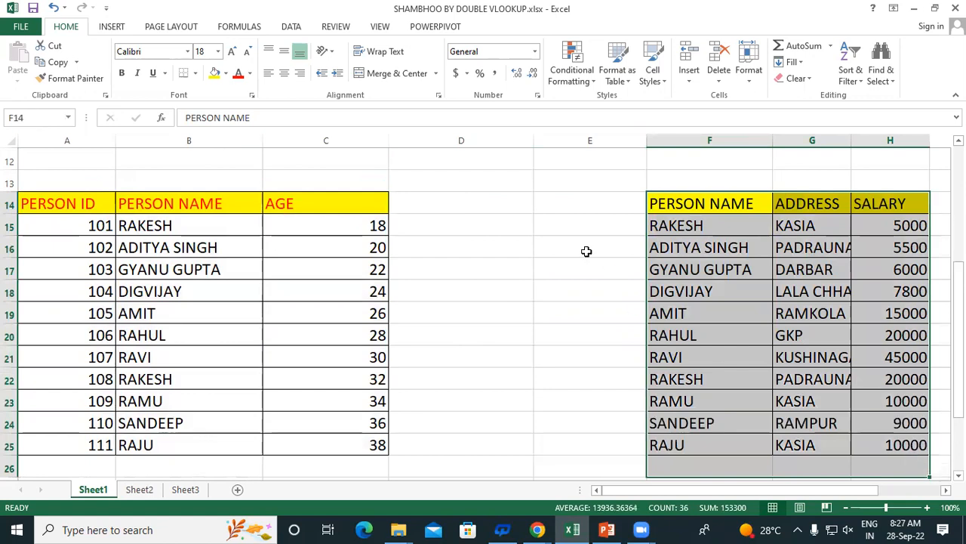
click(587, 251)
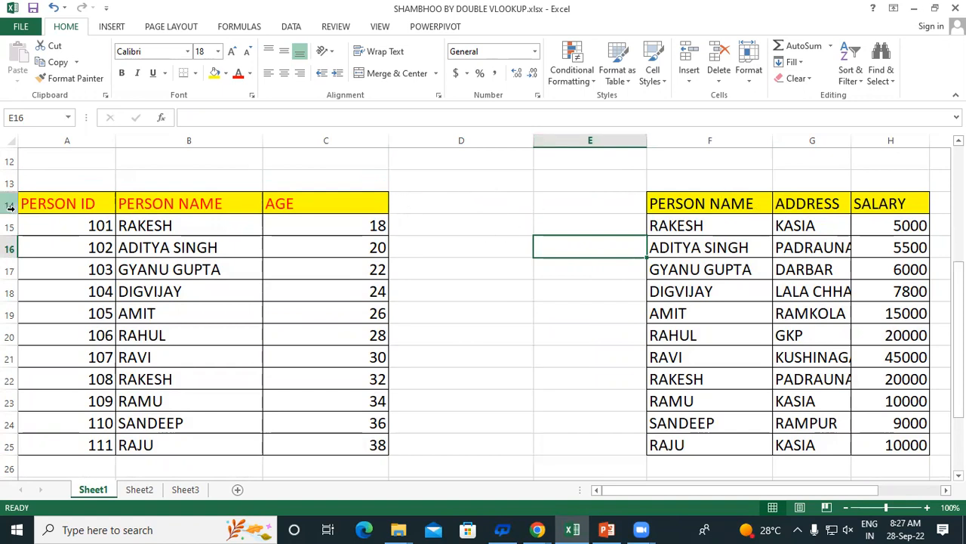
drag(71, 200, 352, 445)
scroll(370, 330, up, 2)
scroll(226, 221, up, 1)
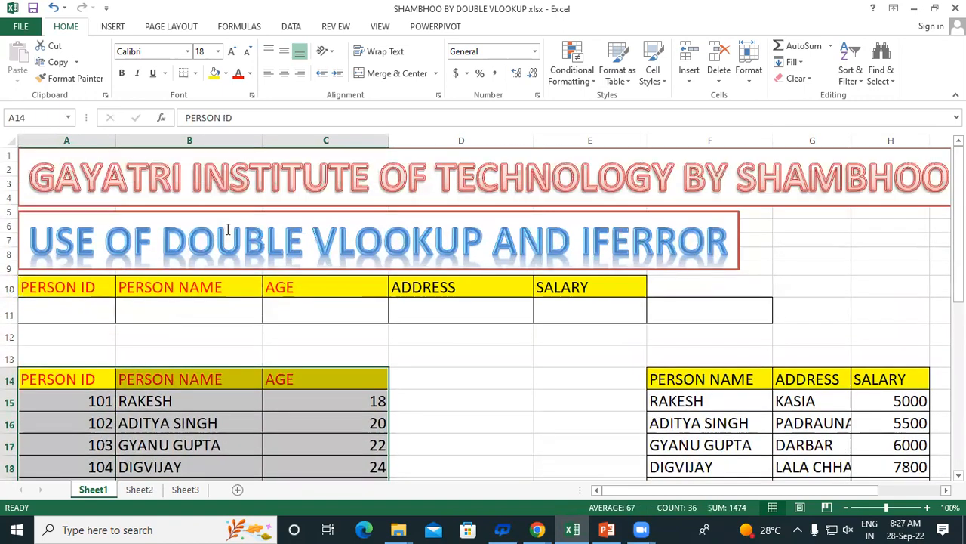
scroll(674, 251, down, 2)
drag(673, 249, 866, 453)
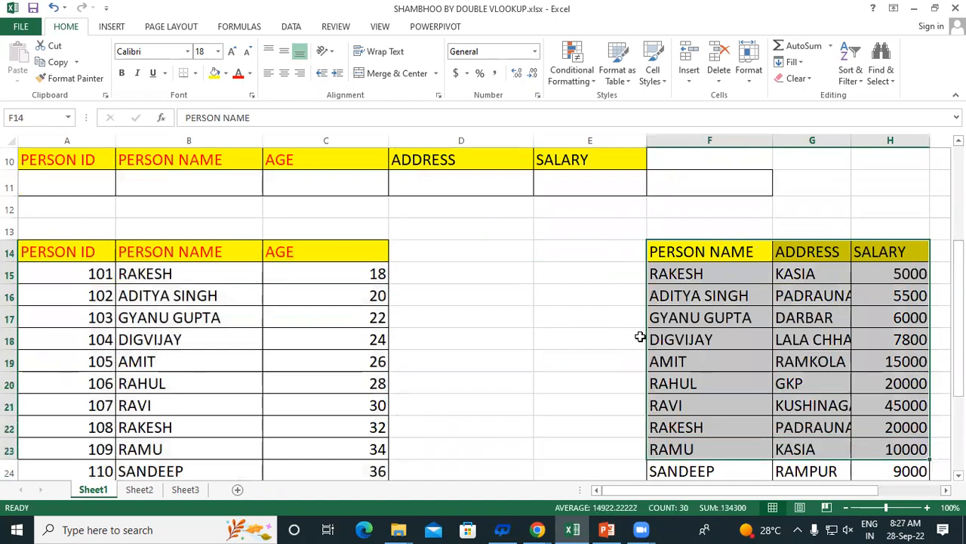
scroll(640, 334, down, 4)
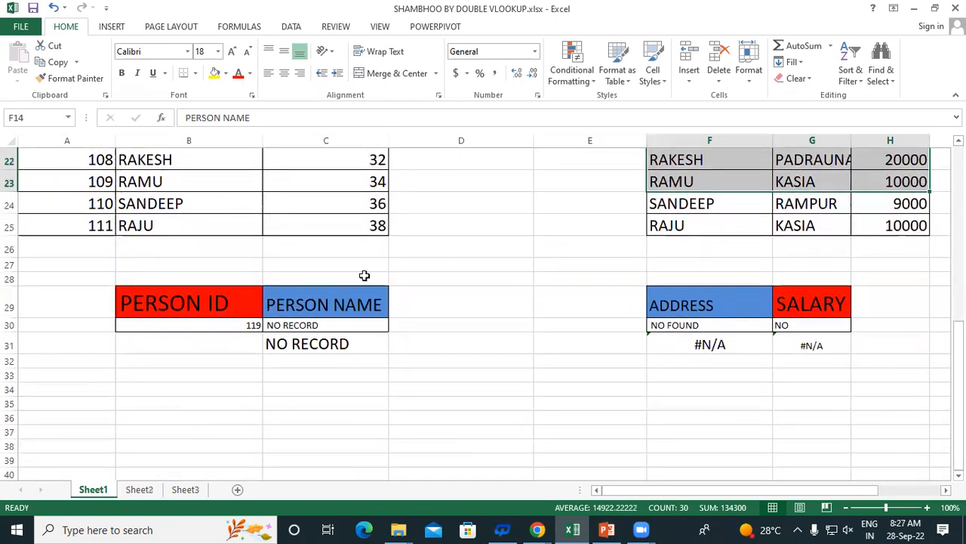
scroll(365, 274, up, 3)
click(500, 230)
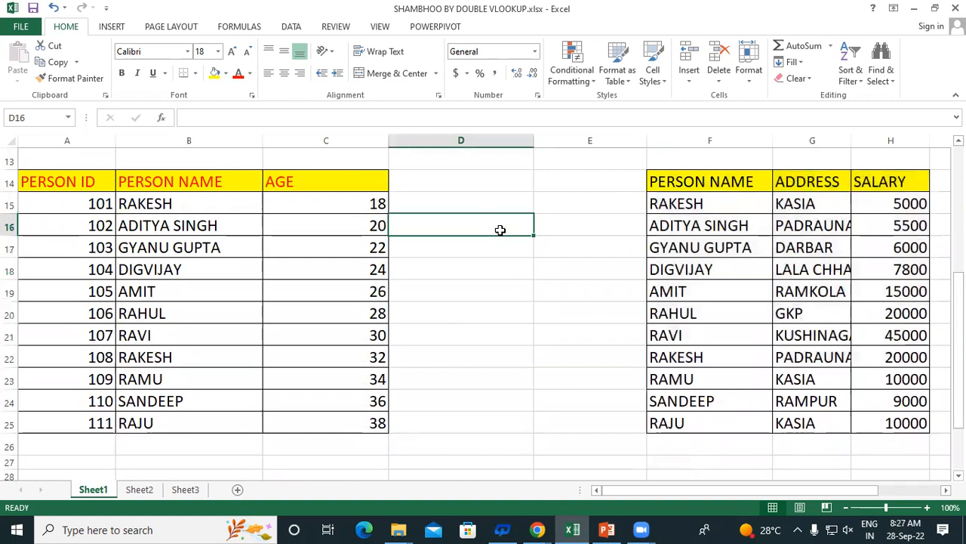
drag(47, 182, 354, 401)
drag(39, 182, 322, 423)
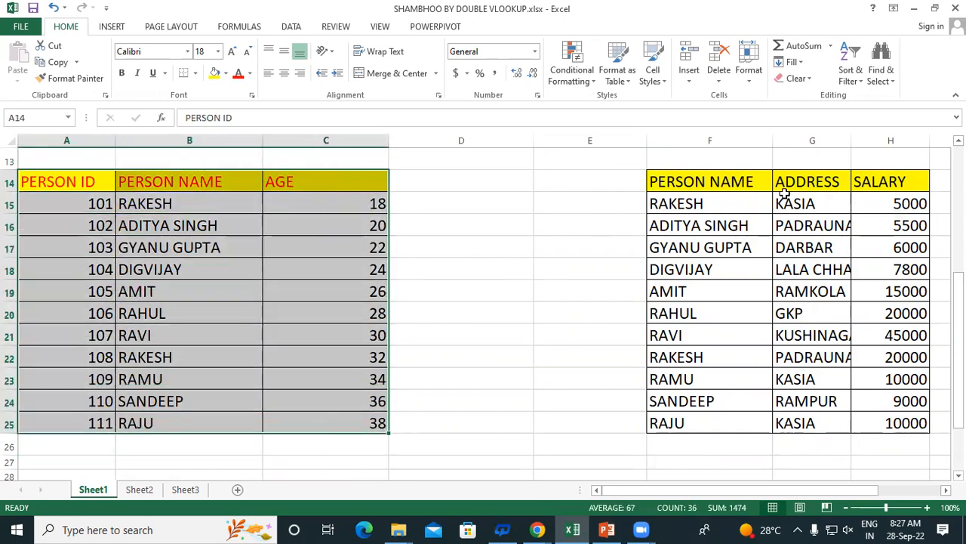
drag(713, 182, 869, 419)
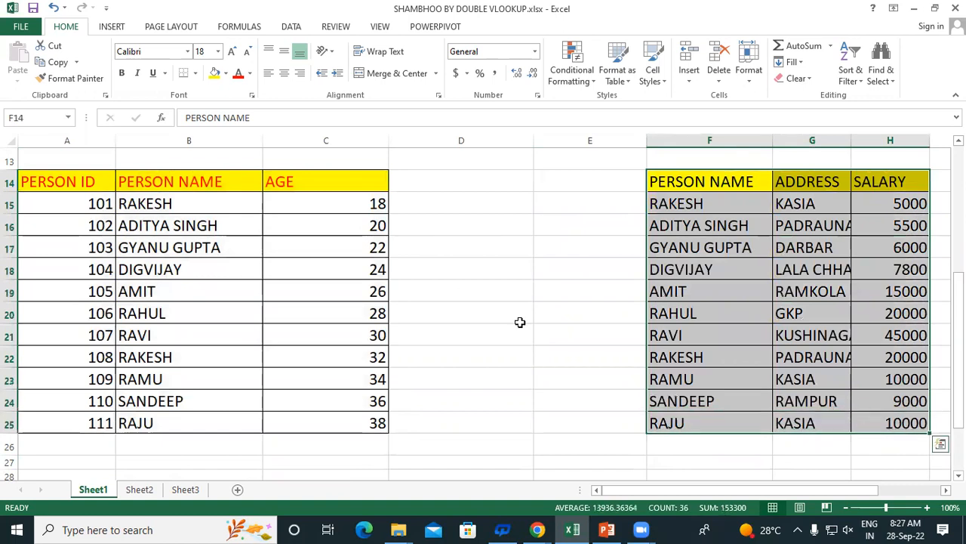
click(74, 182)
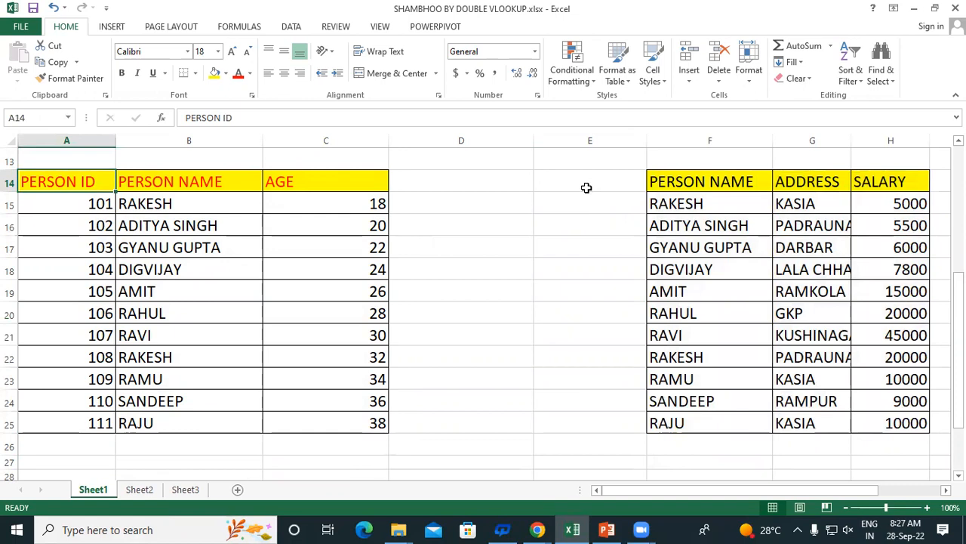
scroll(541, 200, up, 3)
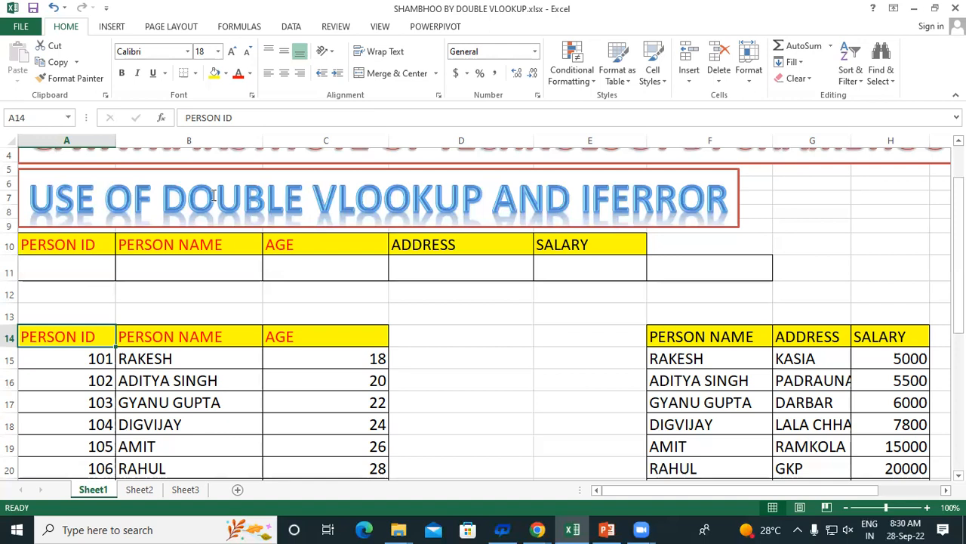
click(182, 298)
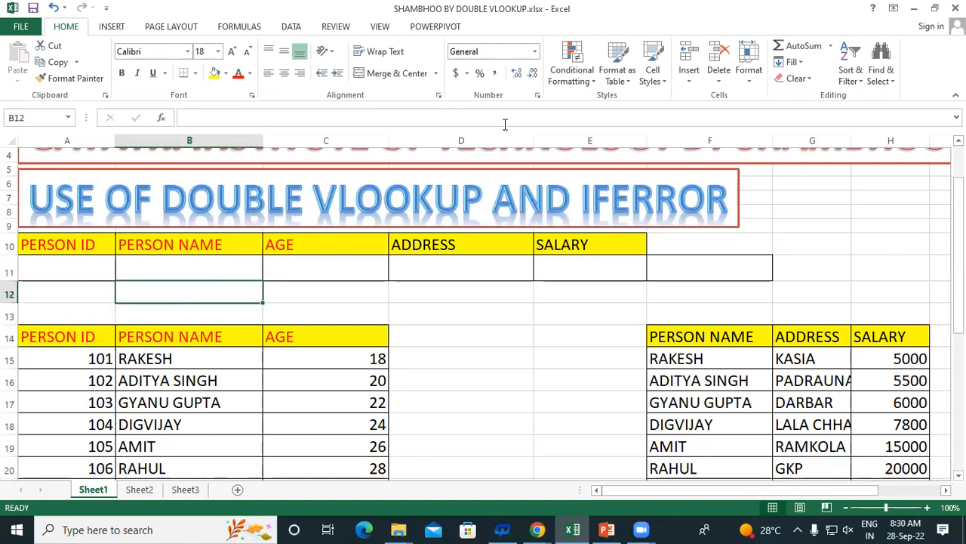
click(74, 269)
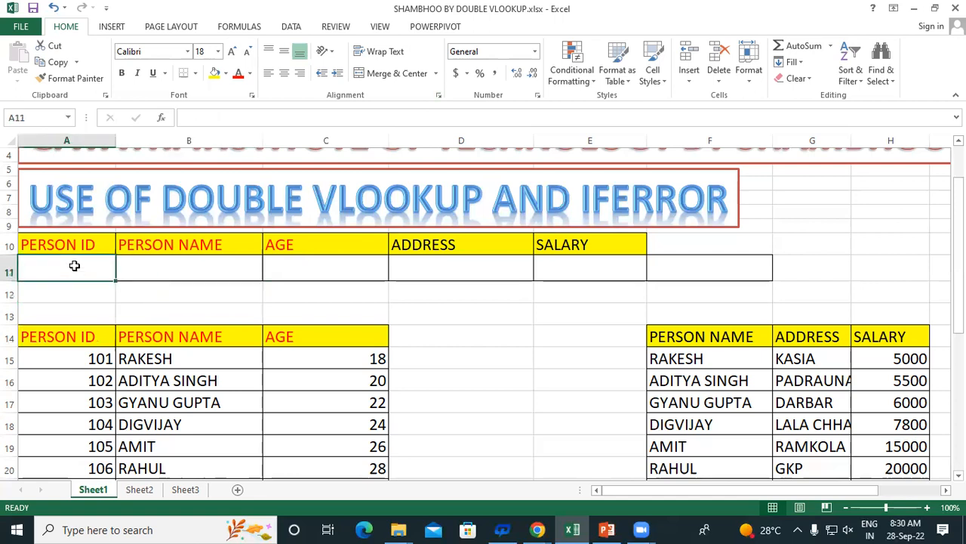
click(625, 30)
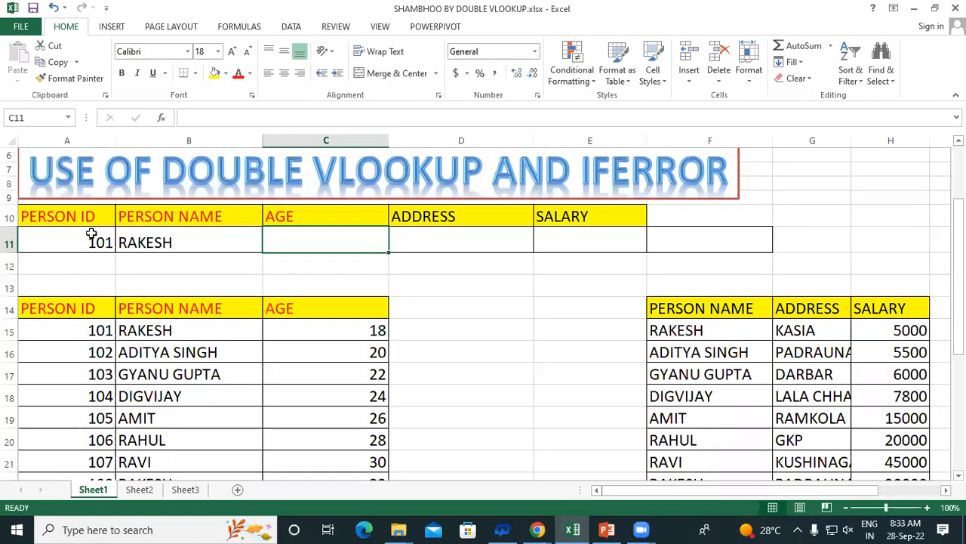
Step: Look up the person's age in C11 with the formula =VLOOKUP(A11,A14:C25,3,0)
click(82, 237)
click(292, 237)
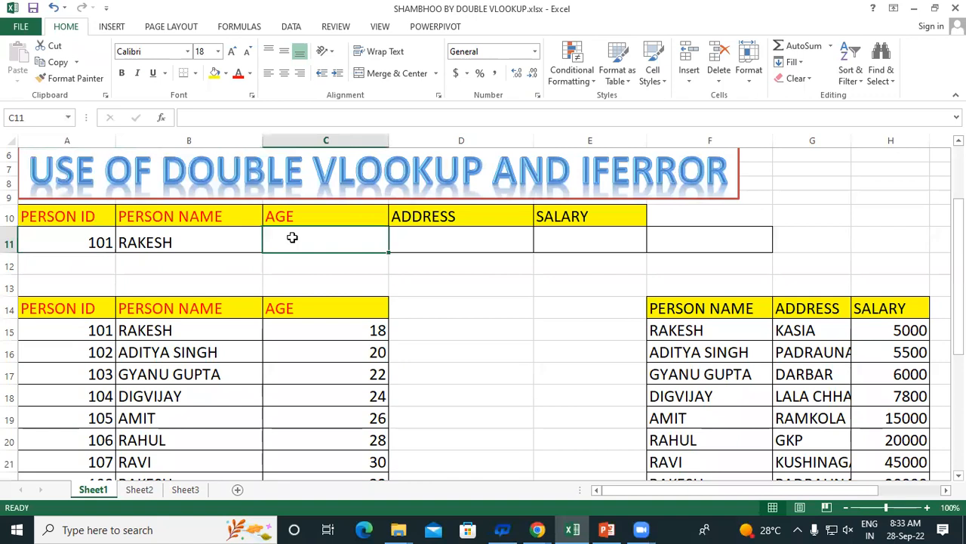
text(=v)
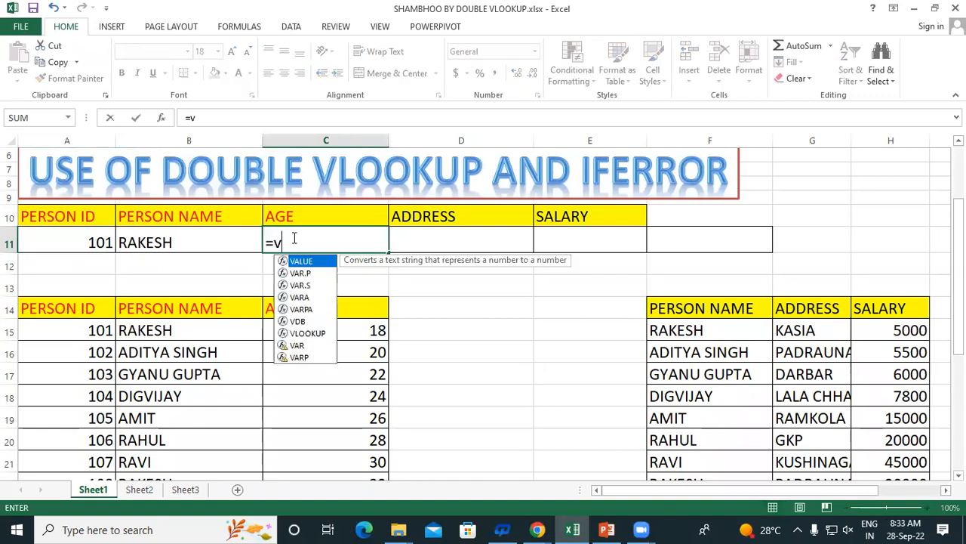
text(lo)
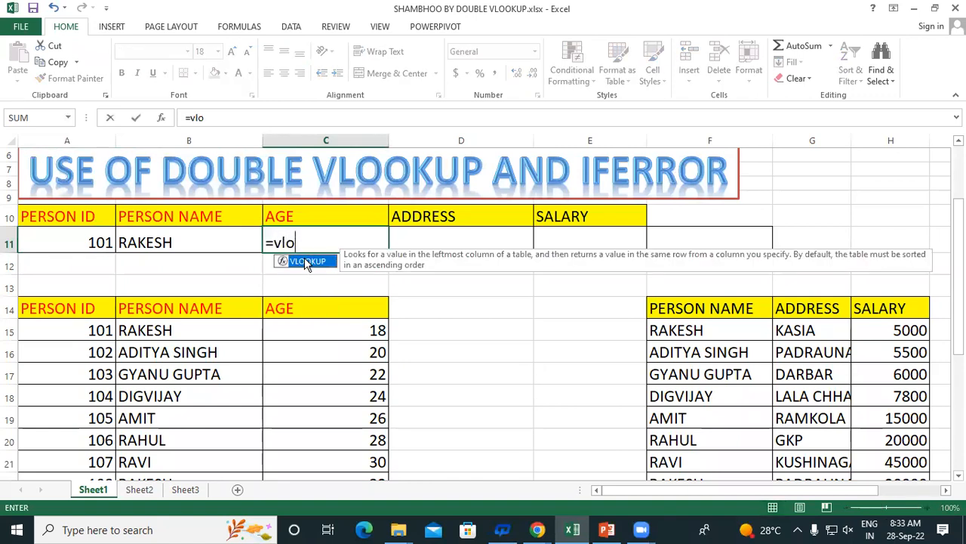
double_click(307, 261)
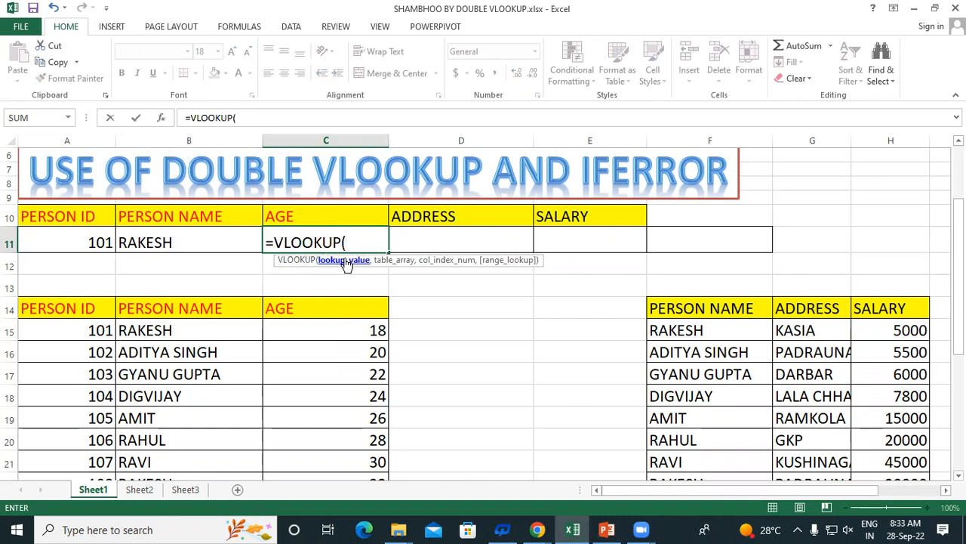
click(94, 242)
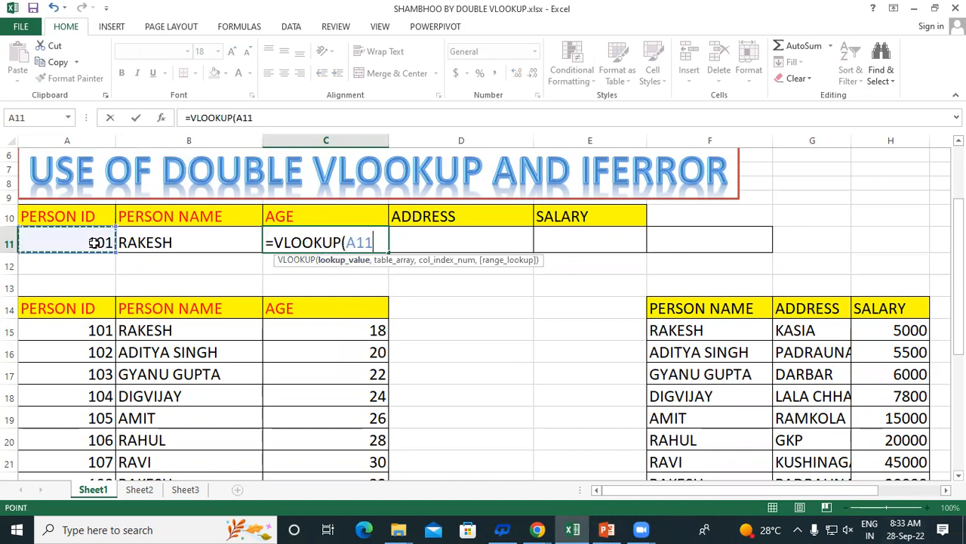
text(,)
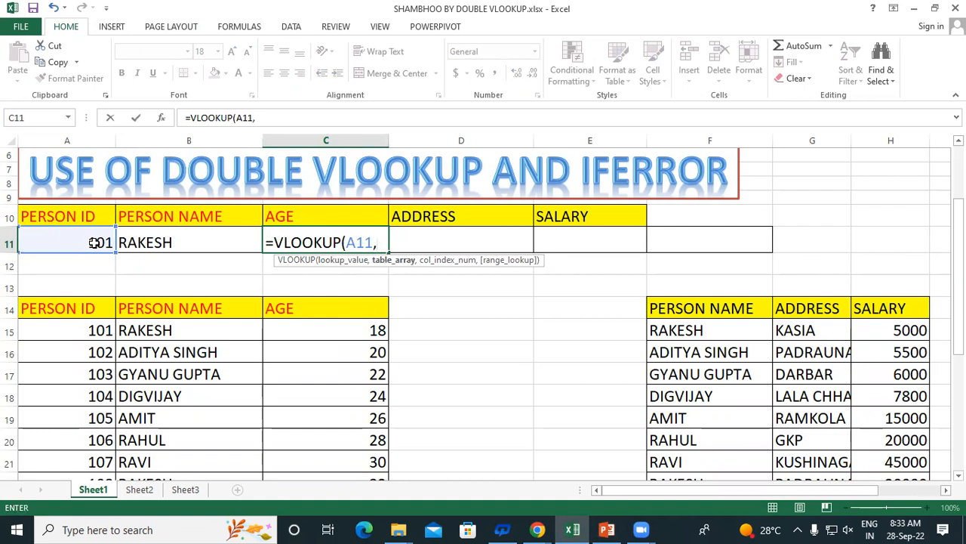
scroll(201, 336, down, 1)
drag(74, 270, 370, 443)
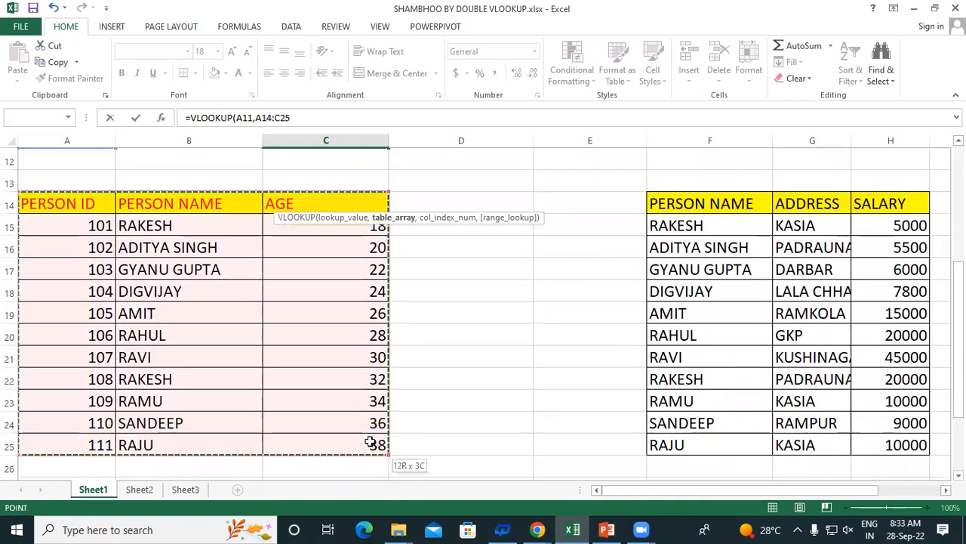
scroll(425, 360, up, 2)
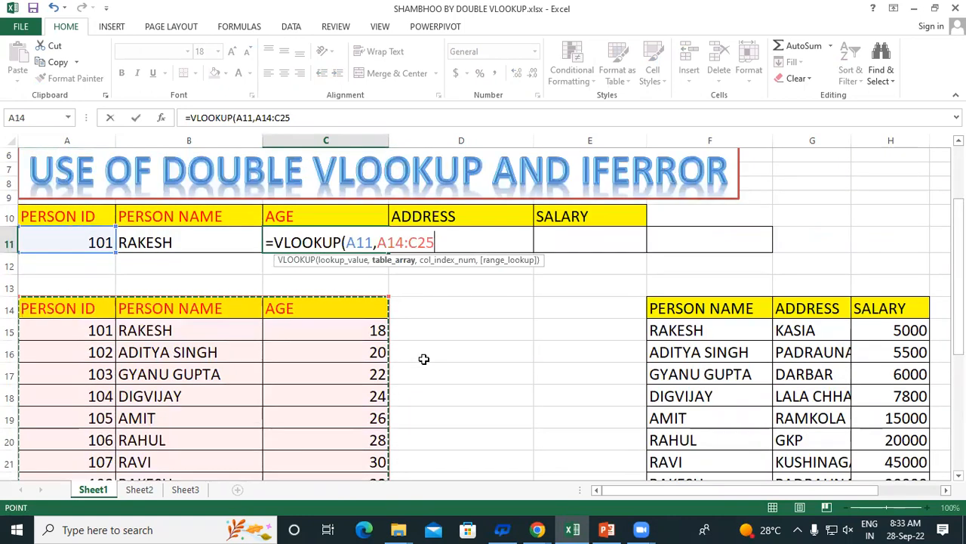
text(,)
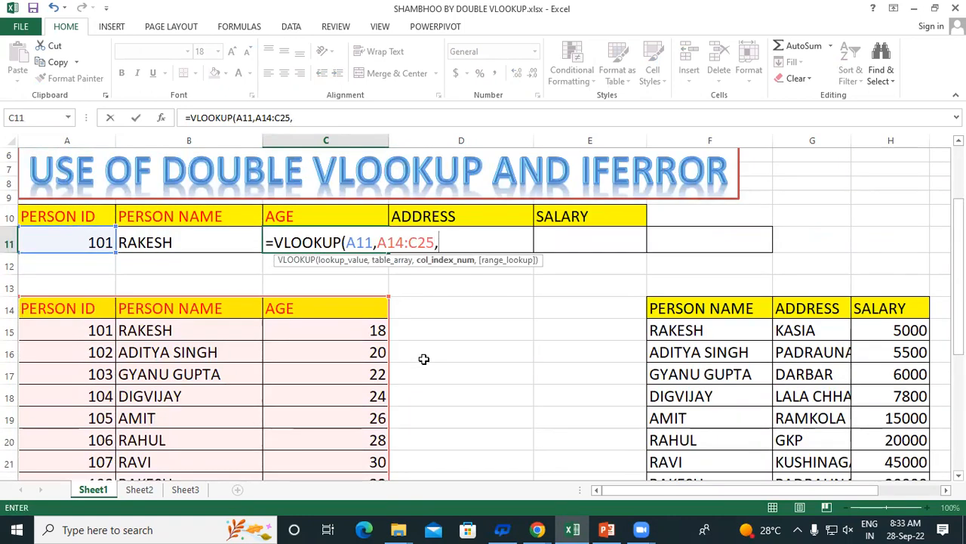
text(3,0)
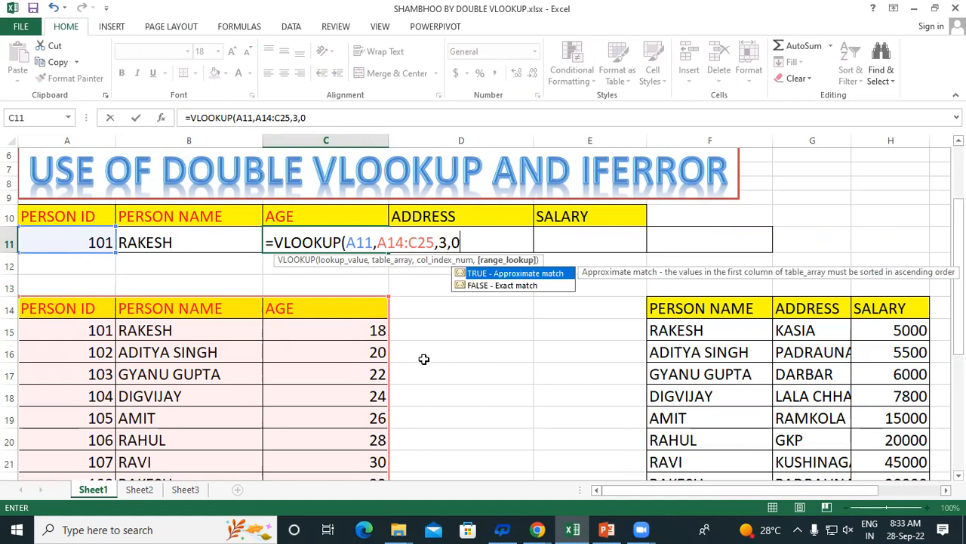
text())
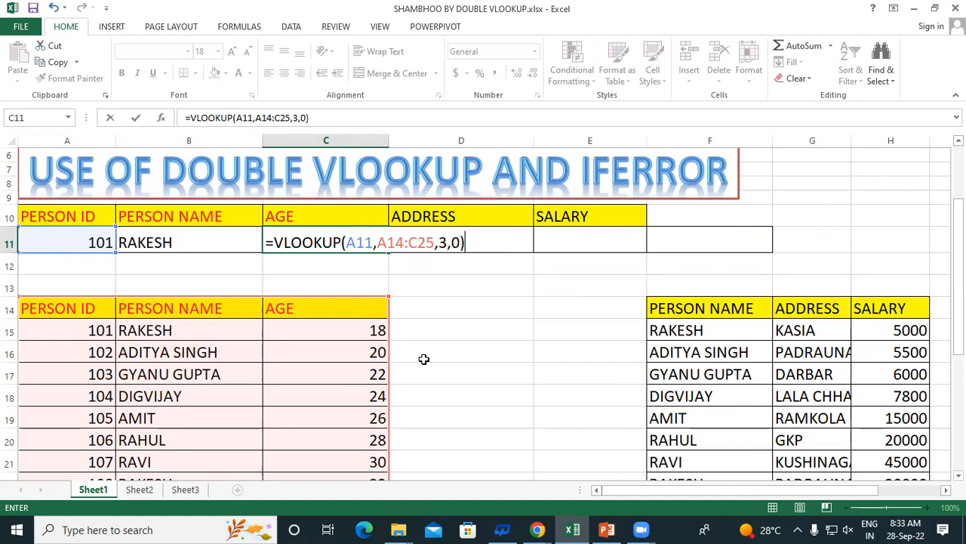
key(Return)
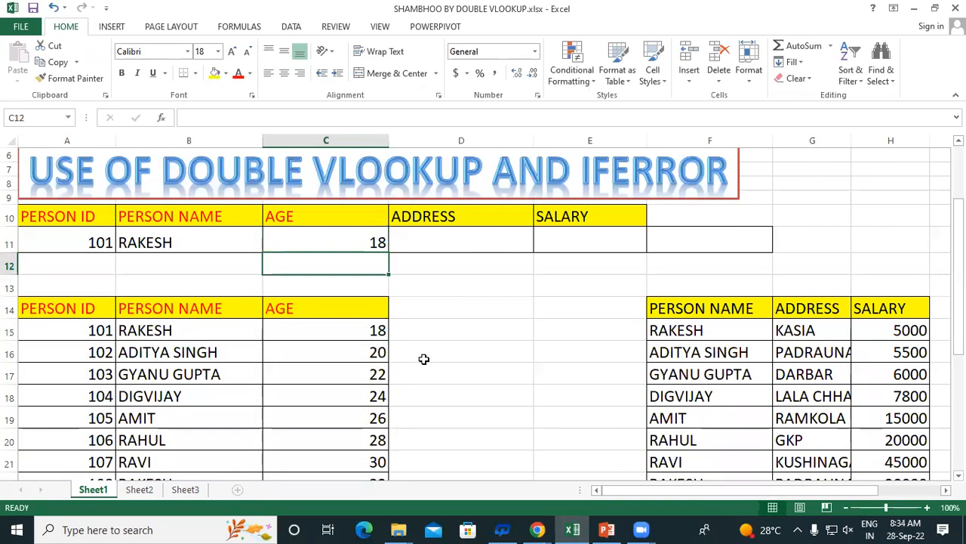
Step: Review the Person ID, Name, Age, Address and Salary cells of lookup row 11 against the two source tables
click(91, 241)
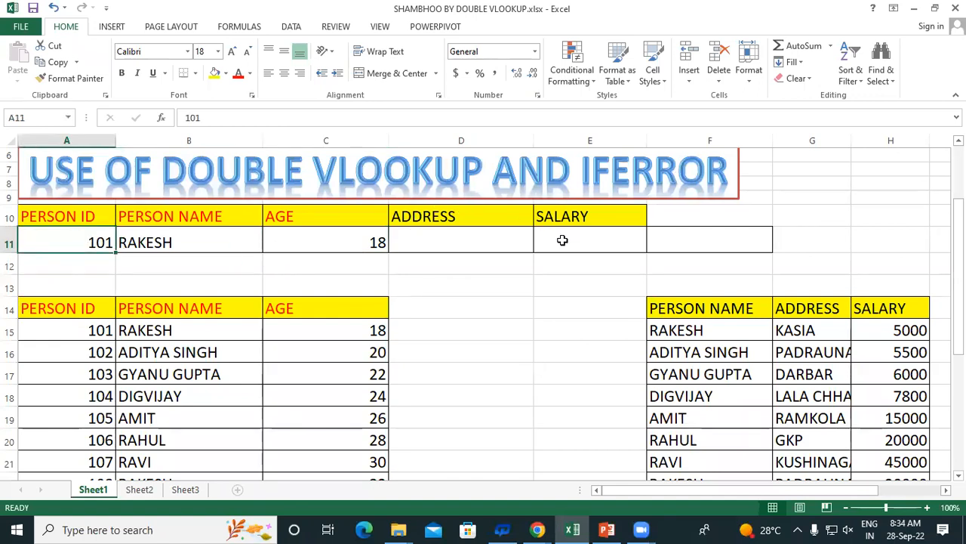
click(465, 238)
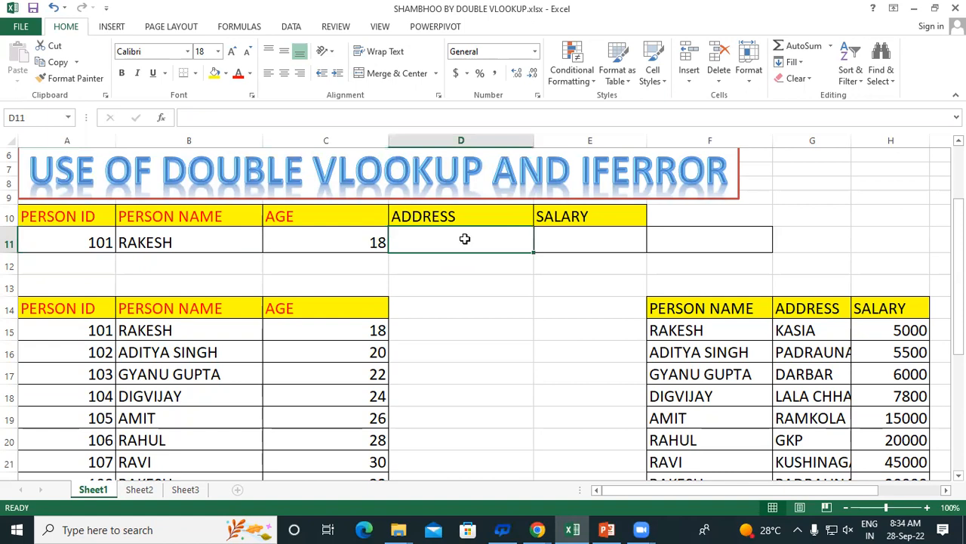
click(567, 234)
click(88, 242)
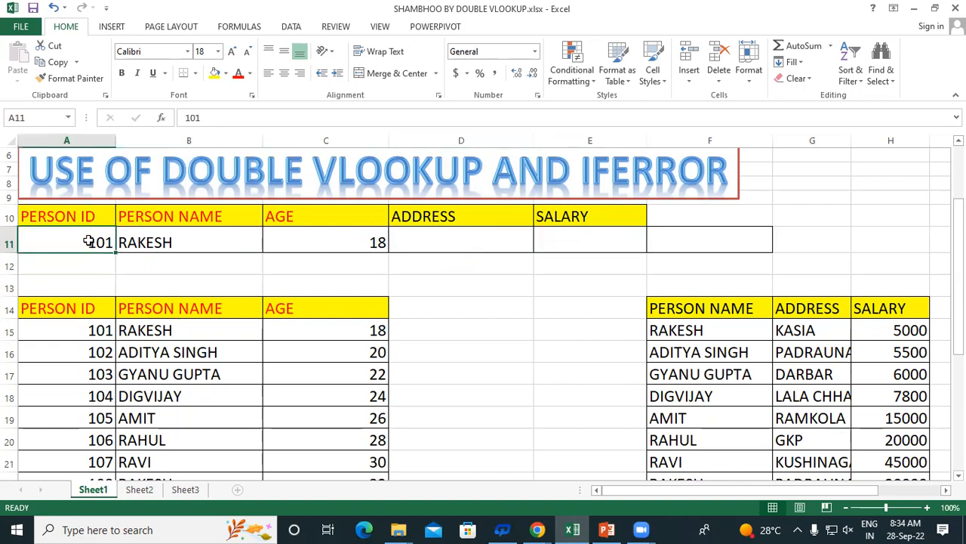
click(205, 239)
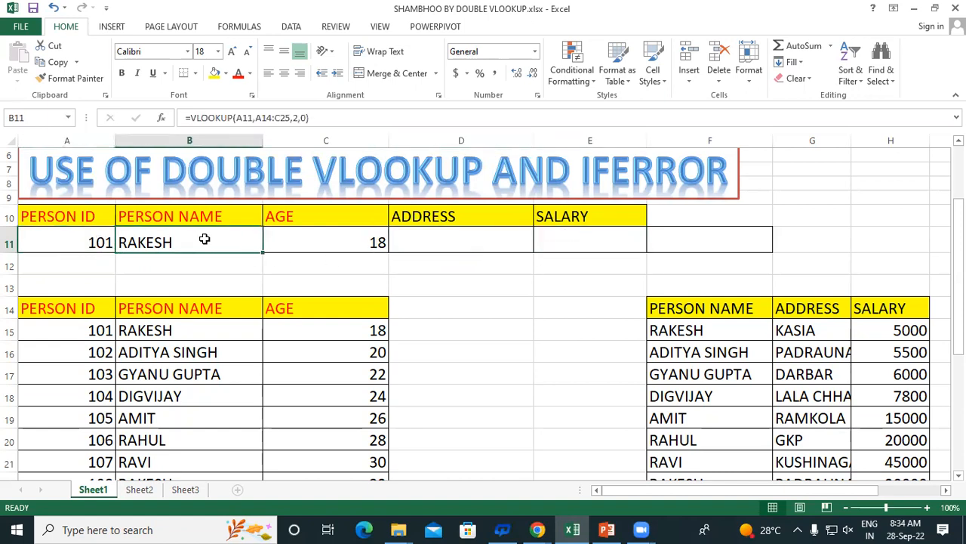
click(319, 237)
click(426, 233)
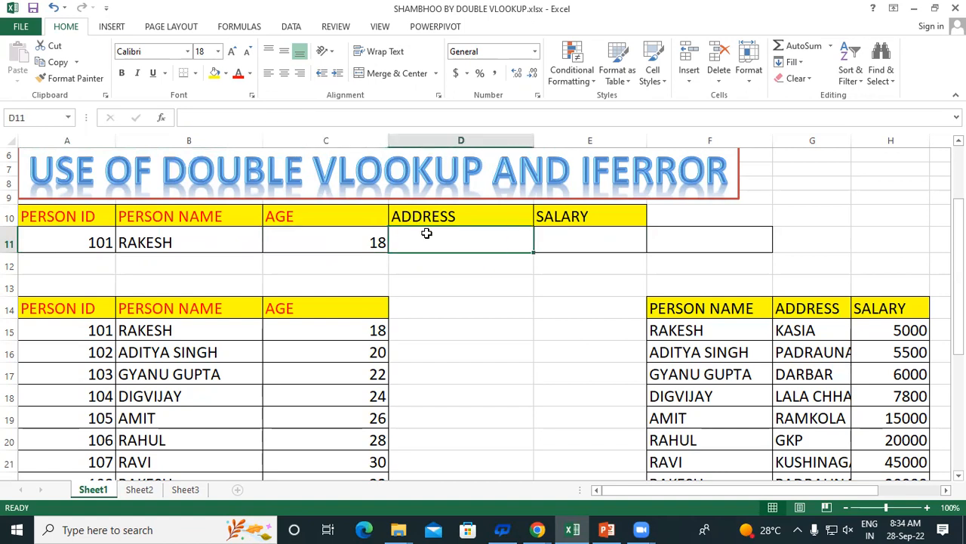
click(566, 238)
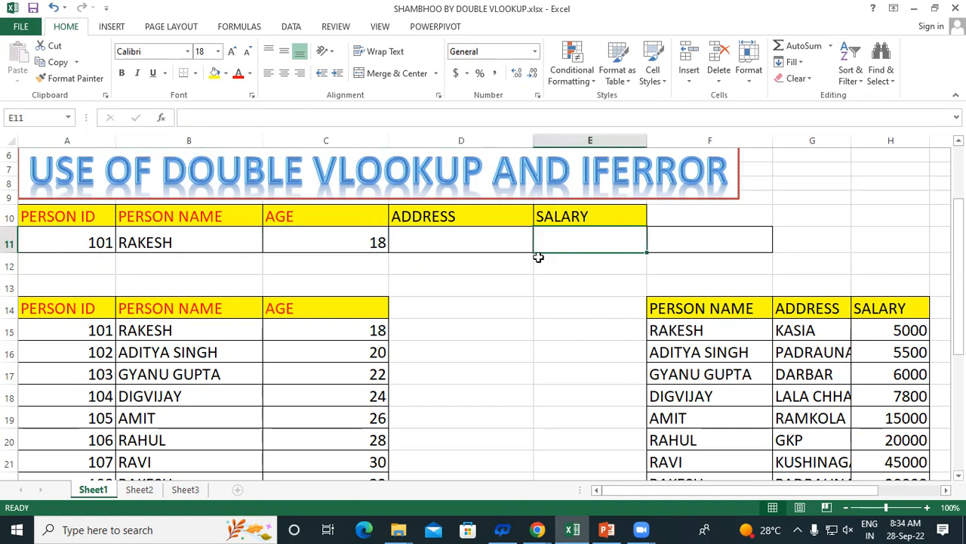
click(466, 242)
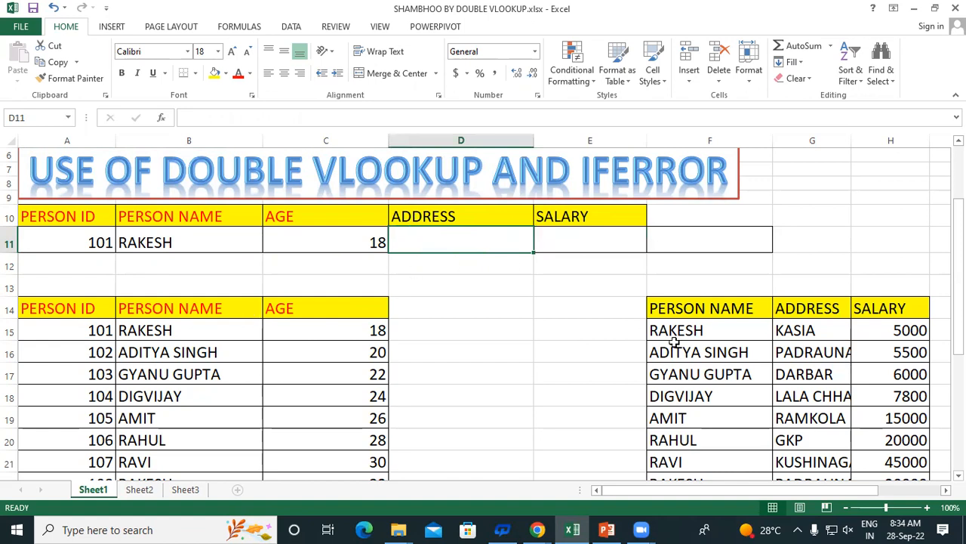
click(409, 278)
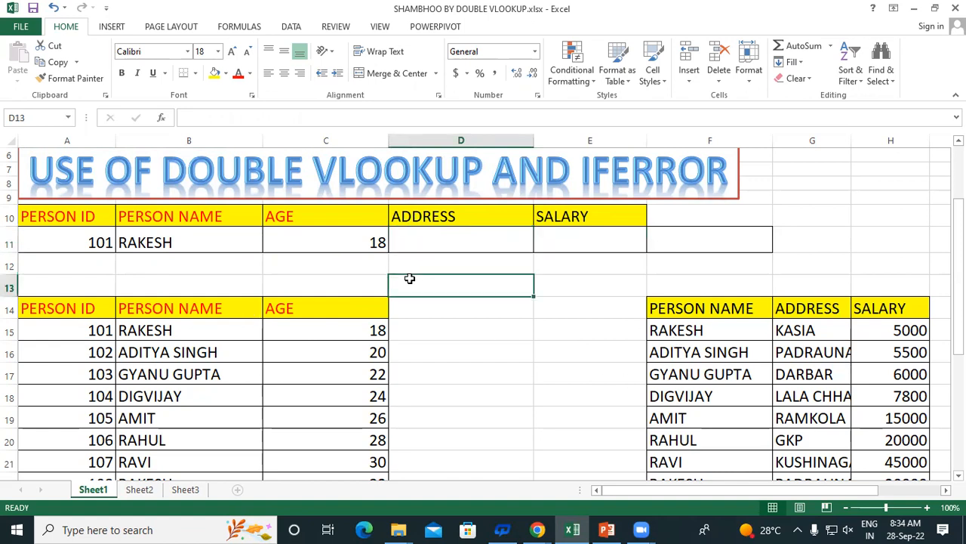
Step: Write the inner lookup =VLOOKUP(A11,A14:C25,2,0) in the Address cell D11 to fetch the person's name by ID
click(436, 241)
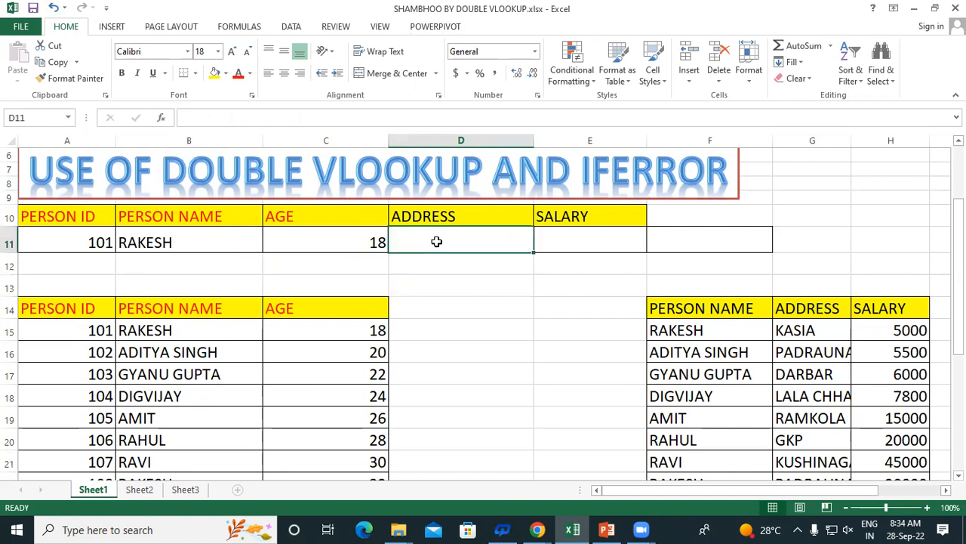
text(=)
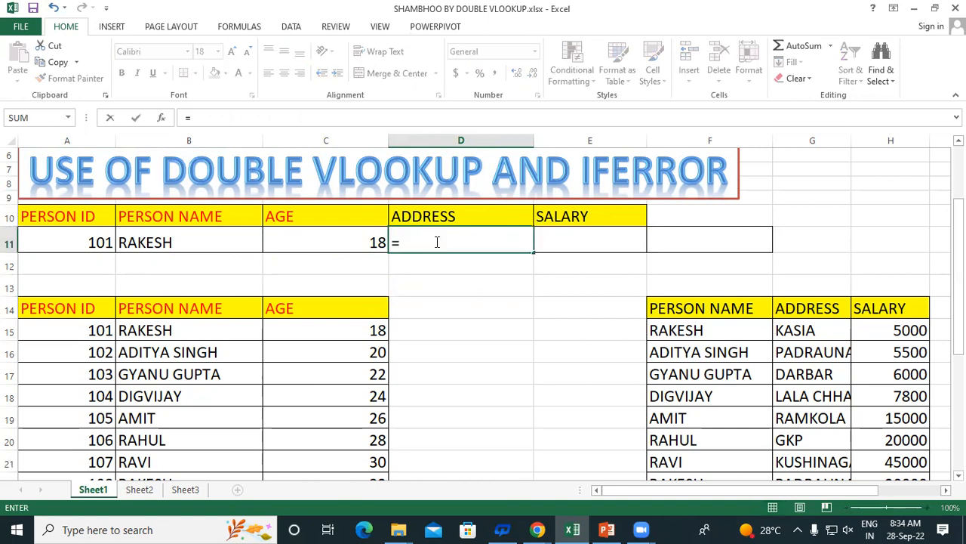
text(vlo)
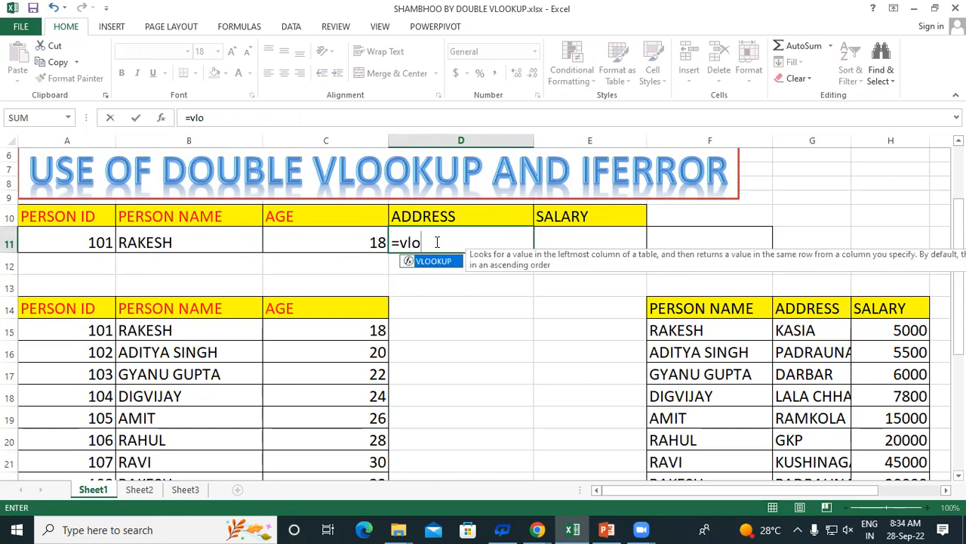
double_click(434, 263)
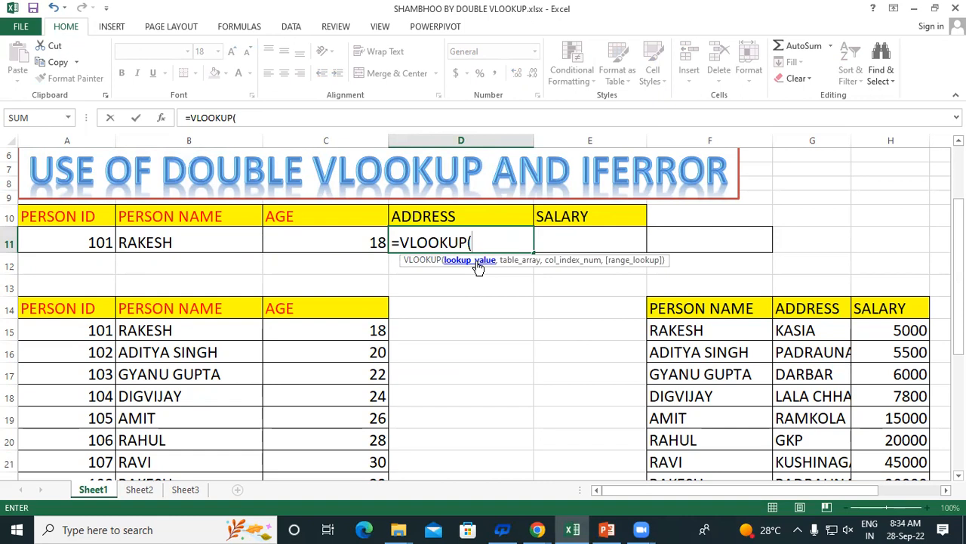
click(88, 238)
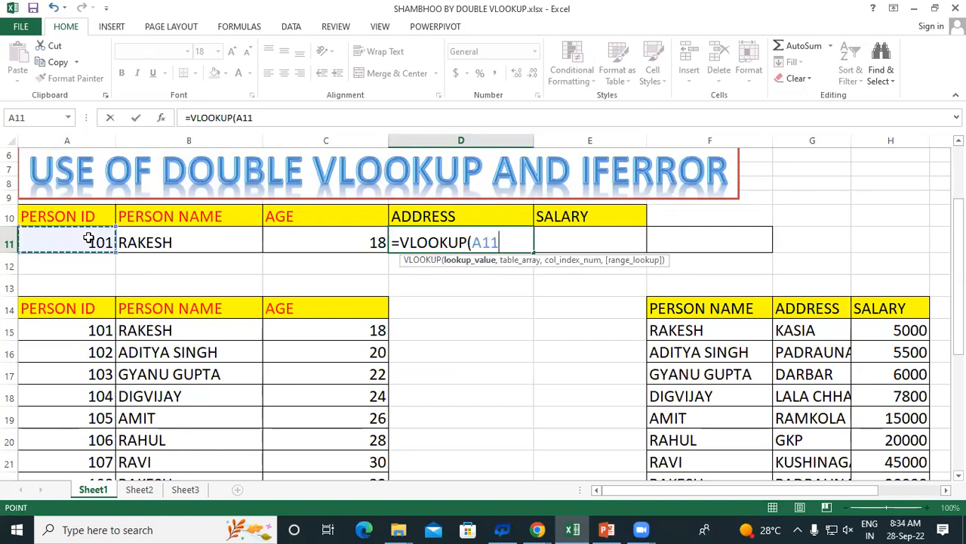
text(,)
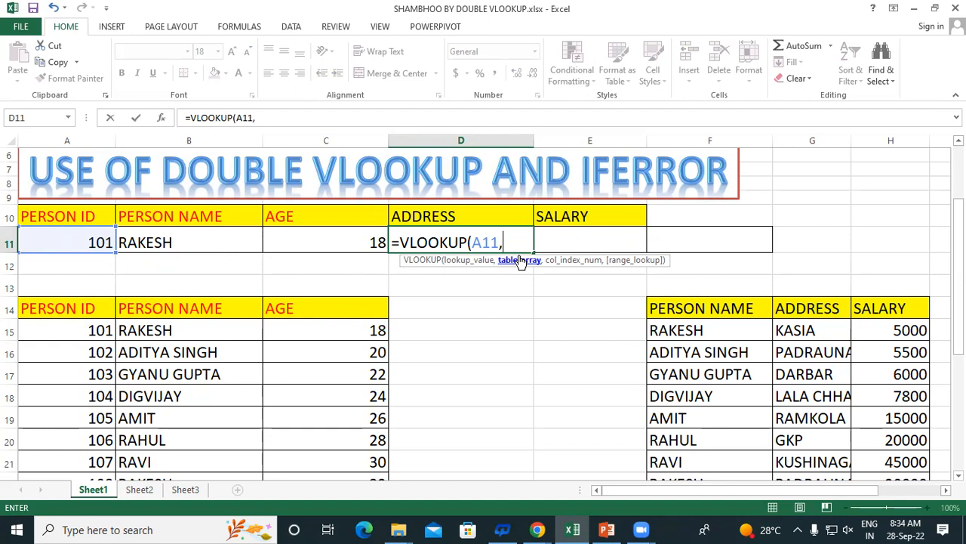
scroll(332, 307, down, 2)
drag(68, 203, 338, 442)
scroll(459, 337, up, 2)
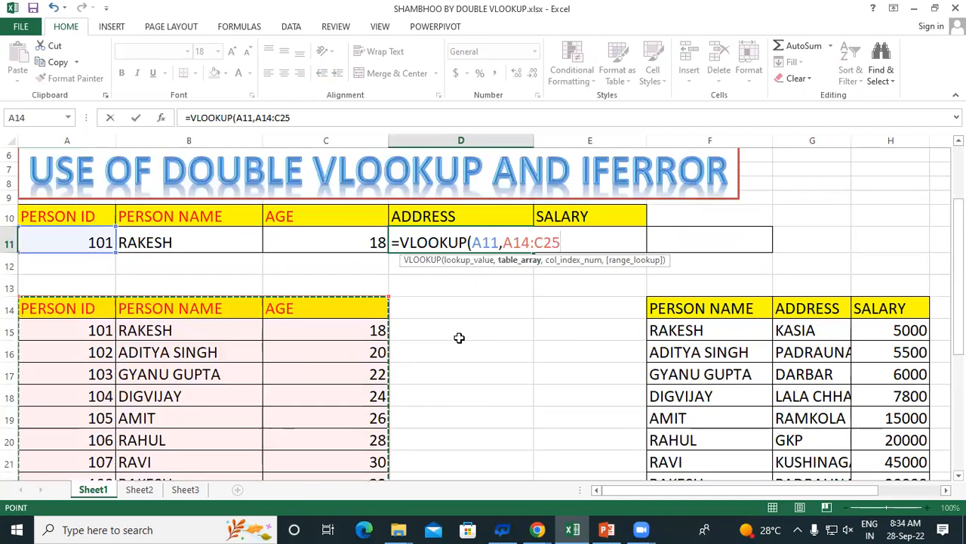
text(,)
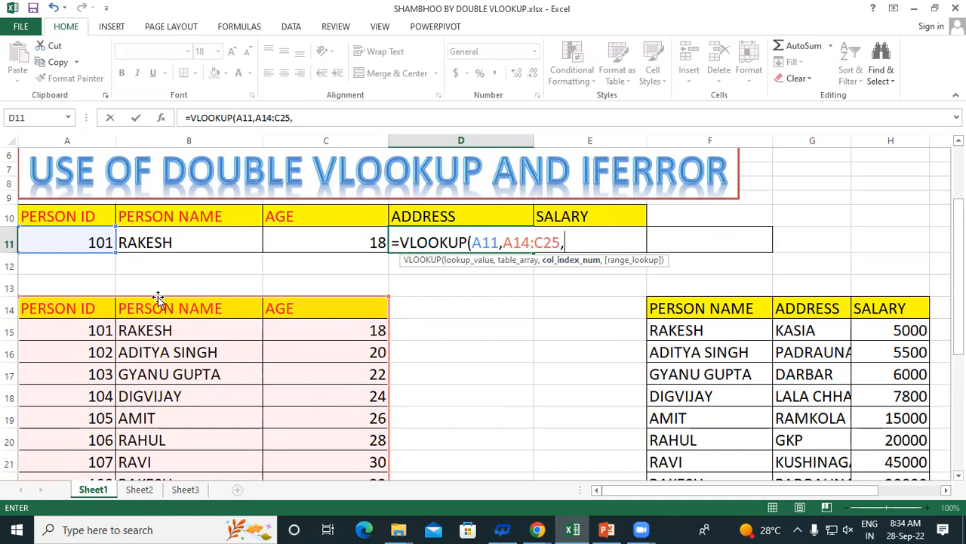
scroll(159, 298, down, 2)
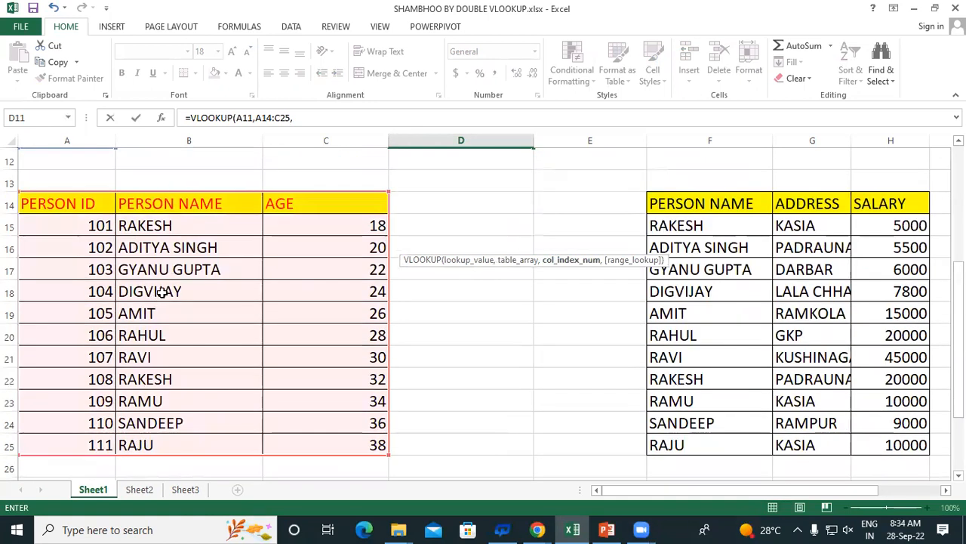
scroll(121, 323, up, 2)
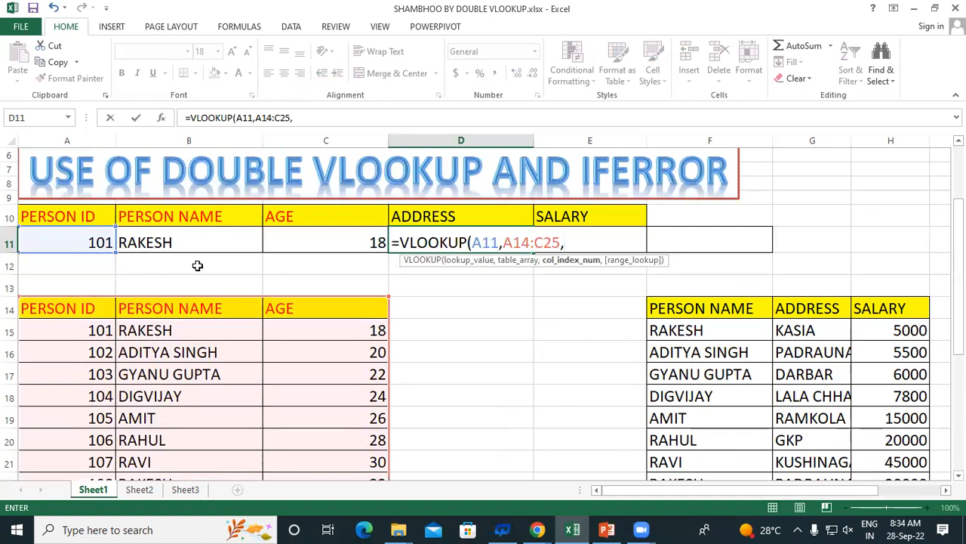
text(2,)
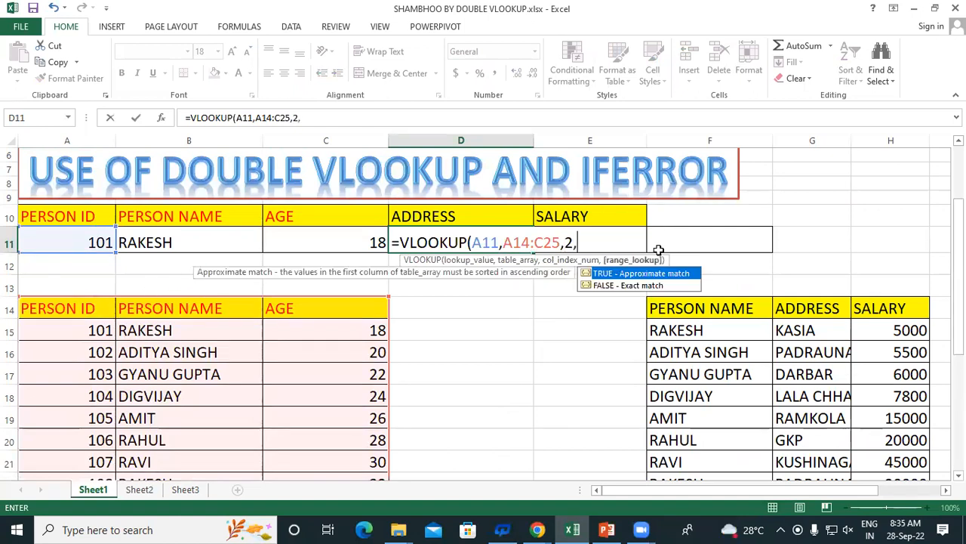
text(0))
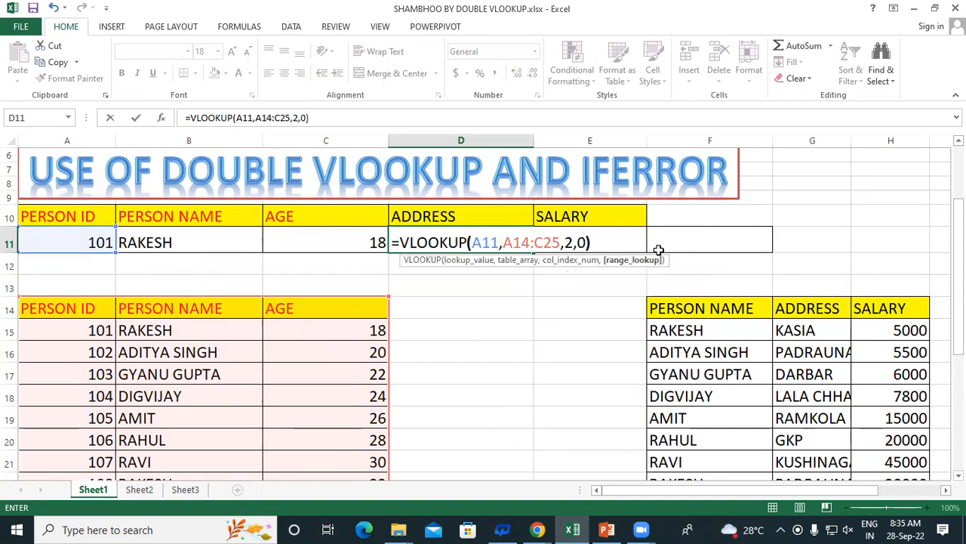
Step: Complete the address formula in D11 as =VLOOKUP(VLOOKUP(A11,A14:C25,2,0),F14:H25,2,0) by nesting the existing lookup in an outer VLOOKUP
click(398, 247)
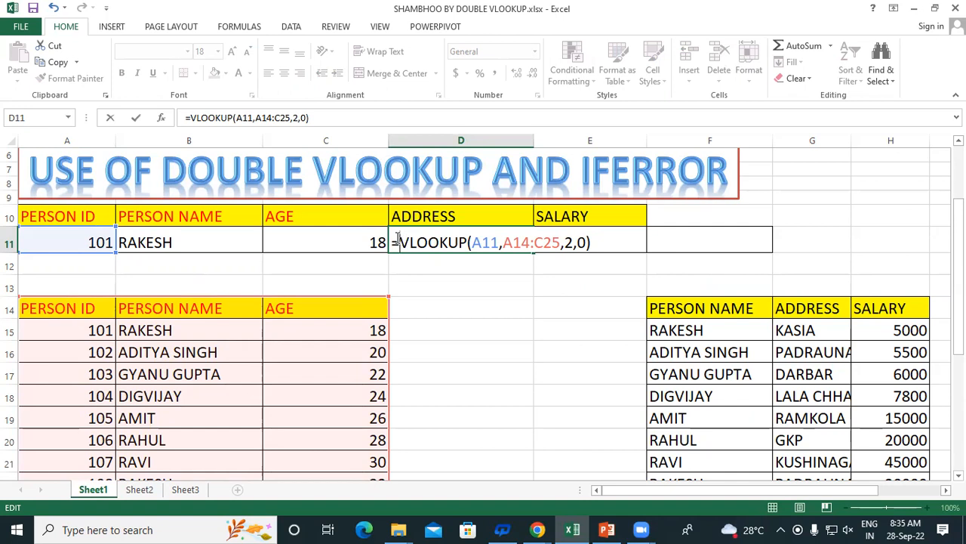
text(vl)
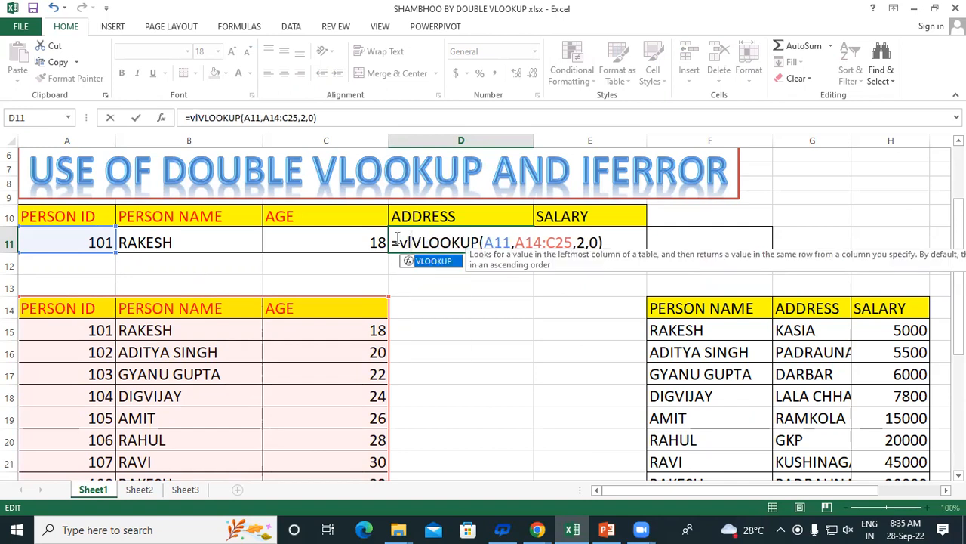
double_click(433, 262)
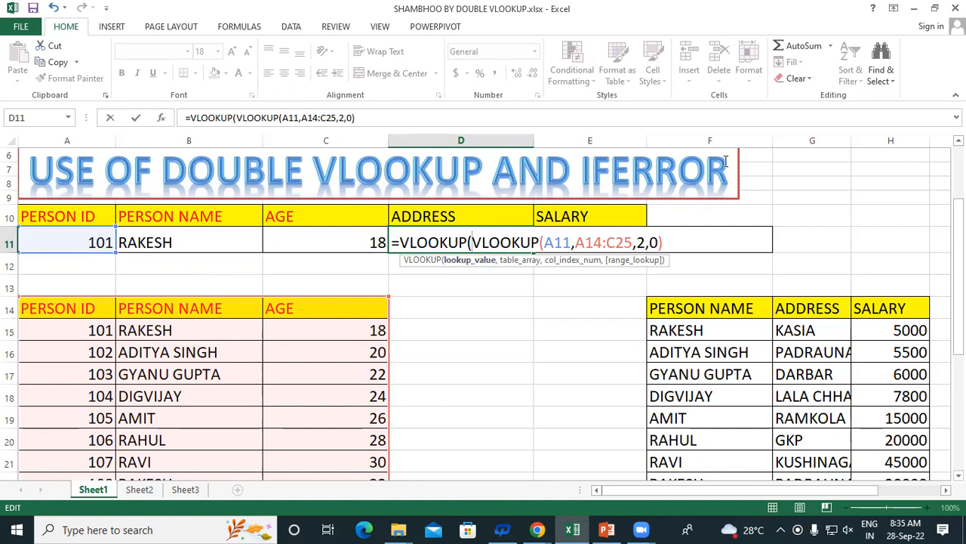
click(683, 240)
text(,)
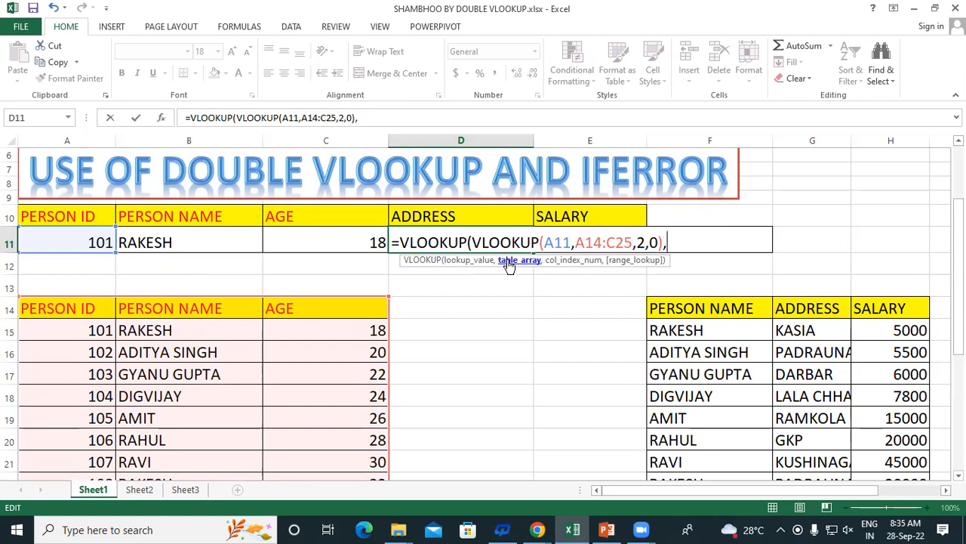
drag(684, 312, 909, 451)
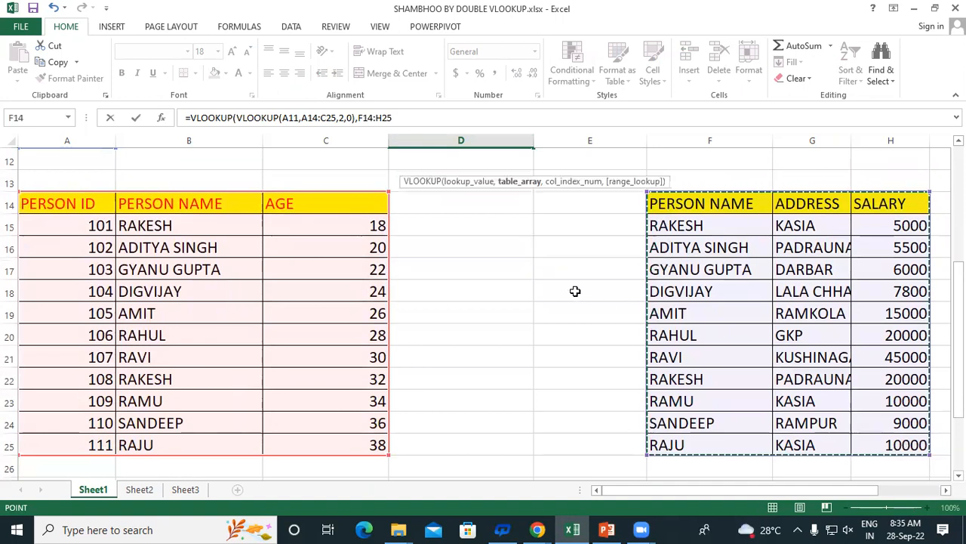
scroll(573, 289, up, 2)
text(,)
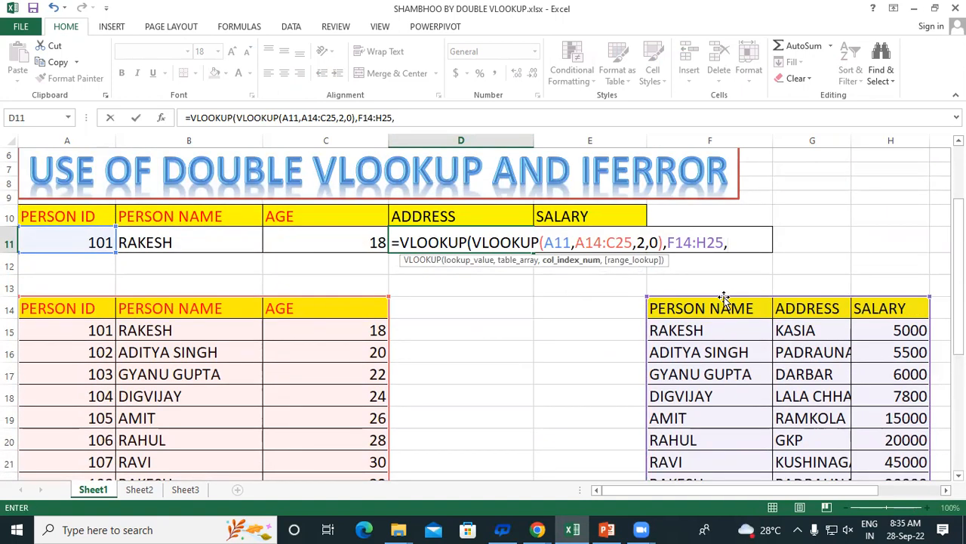
text(2,0))
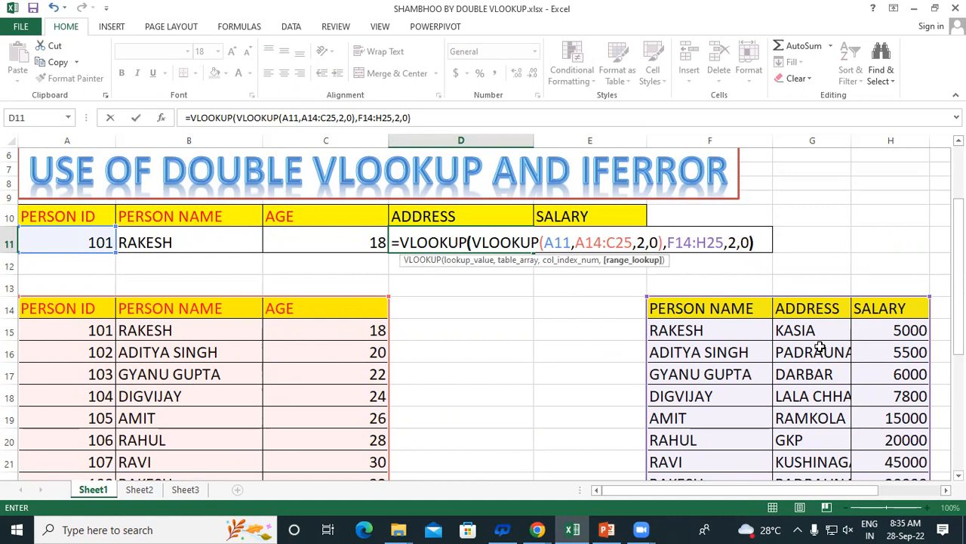
key(Return)
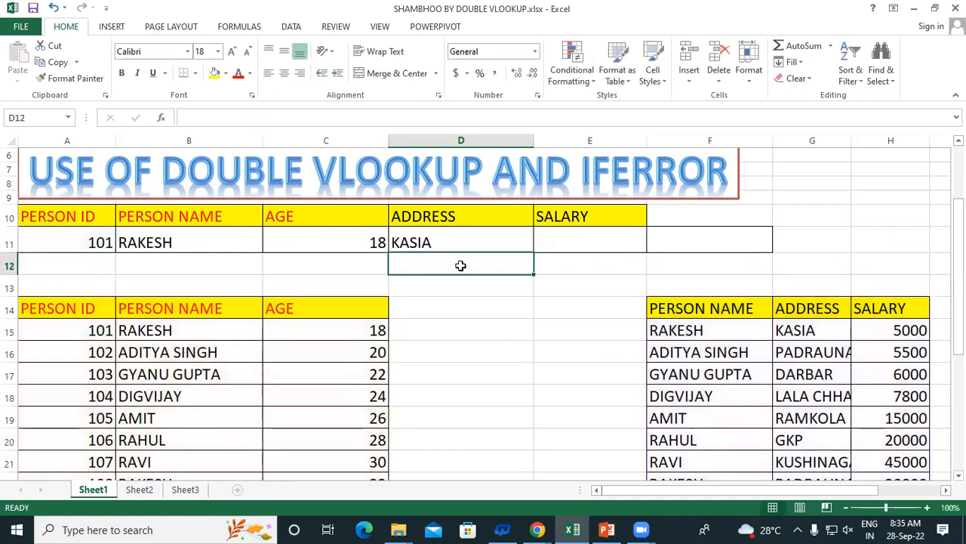
Step: Test the lookup row with a different record by setting the Person ID in A11 to 103
click(433, 232)
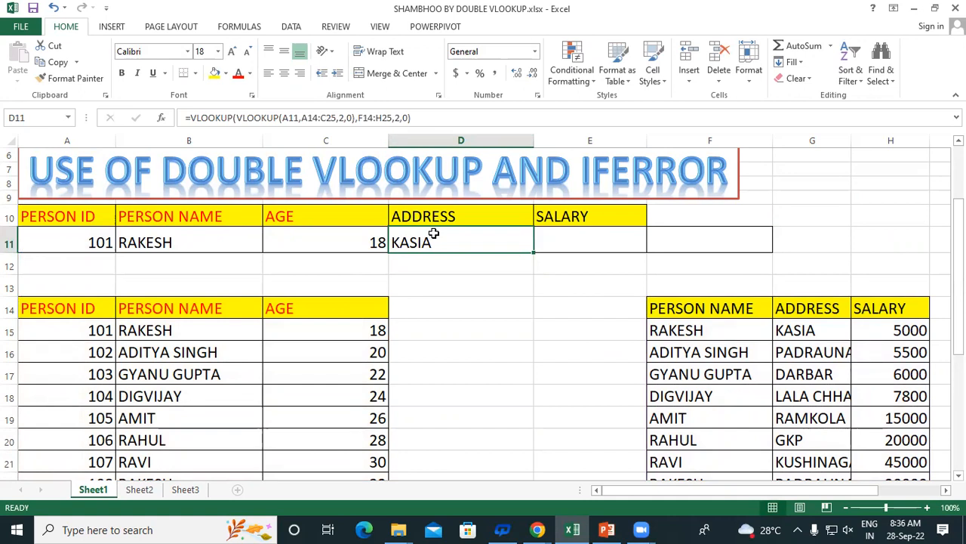
click(43, 244)
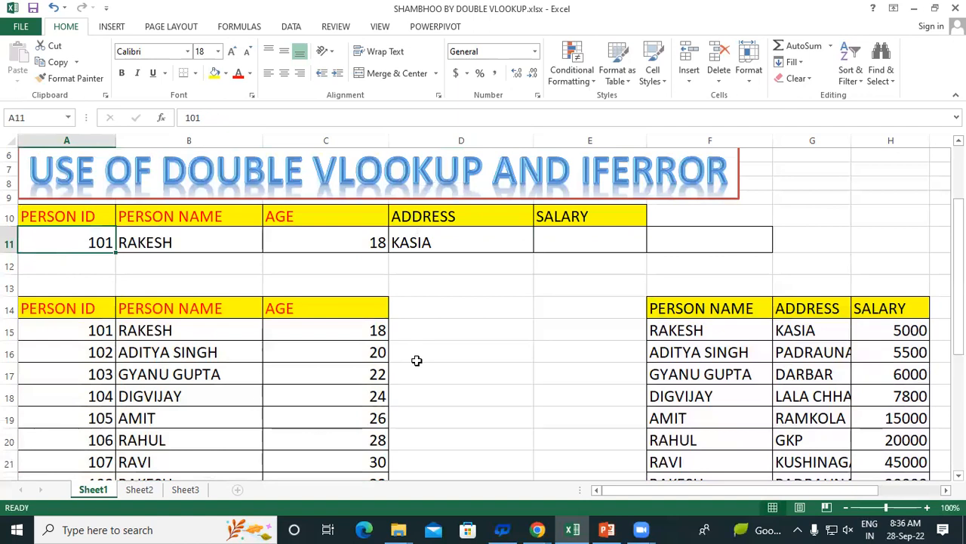
text(103)
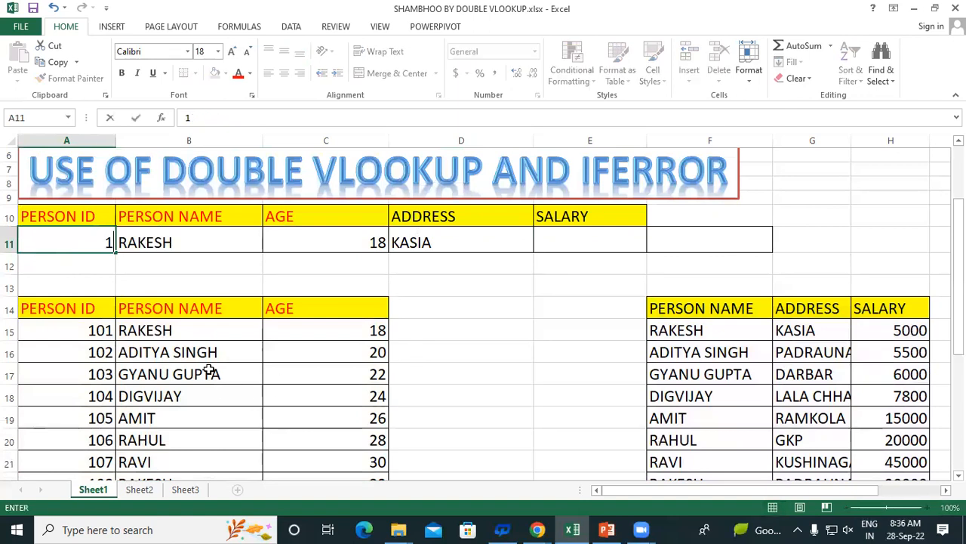
key(Return)
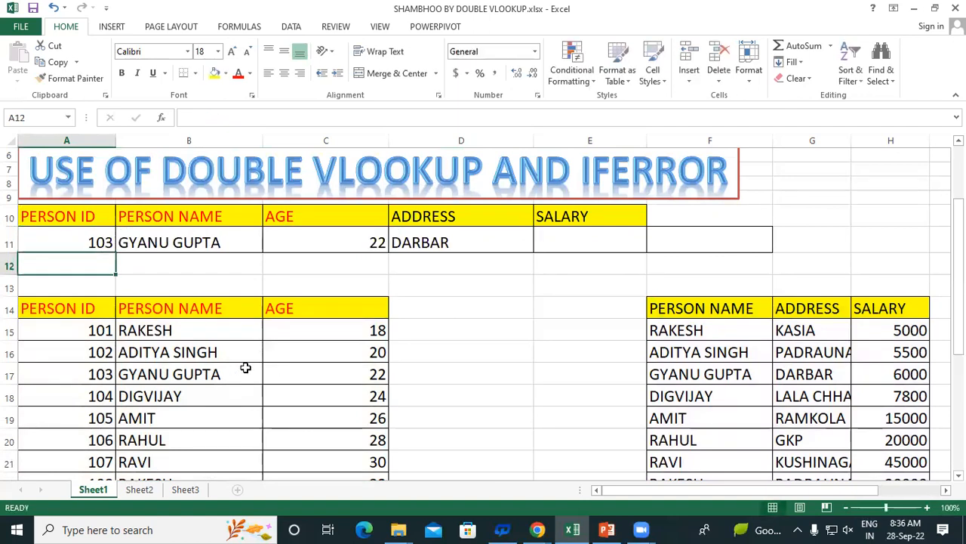
Step: Check the name, age and address lookups in row 11 against the matching record of the name, address and salary table
click(209, 241)
click(312, 235)
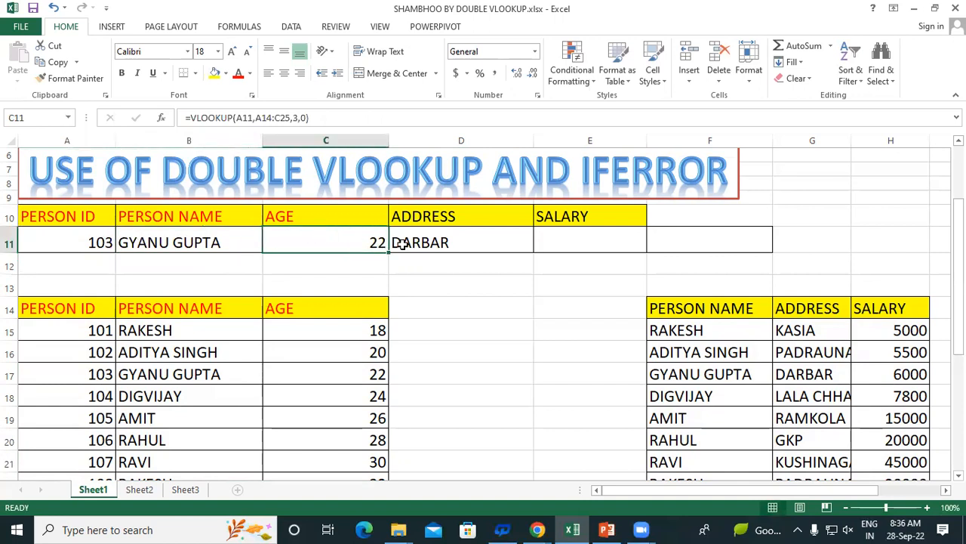
click(403, 244)
scroll(647, 345, down, 1)
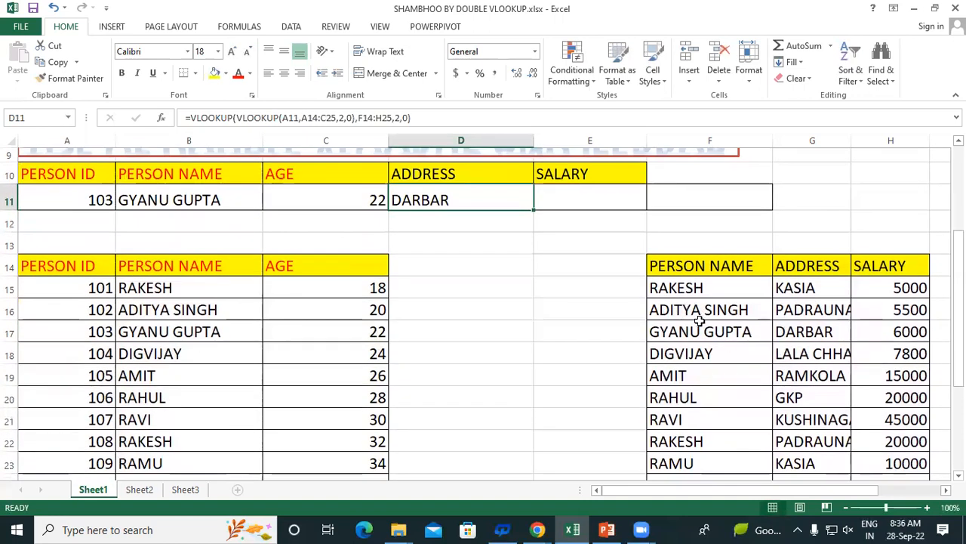
click(678, 336)
click(820, 337)
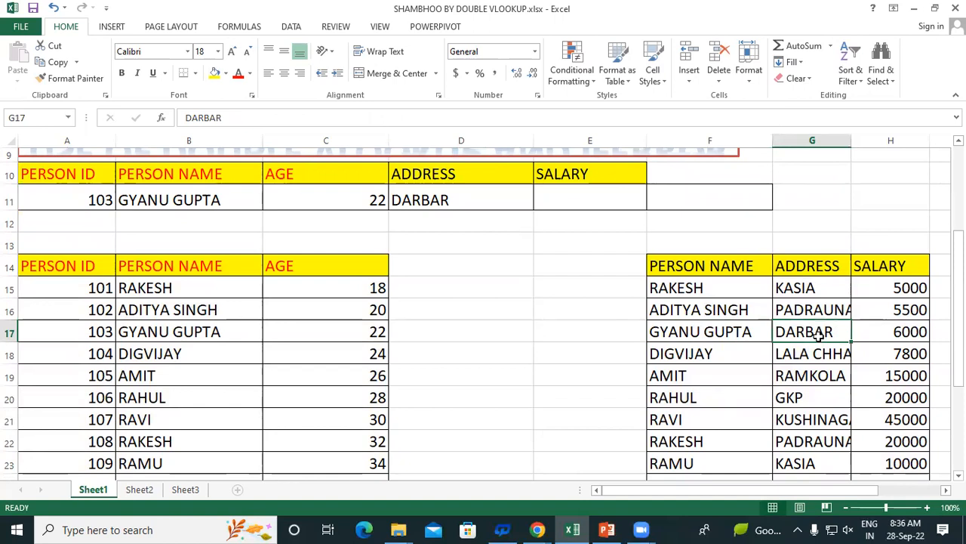
click(102, 196)
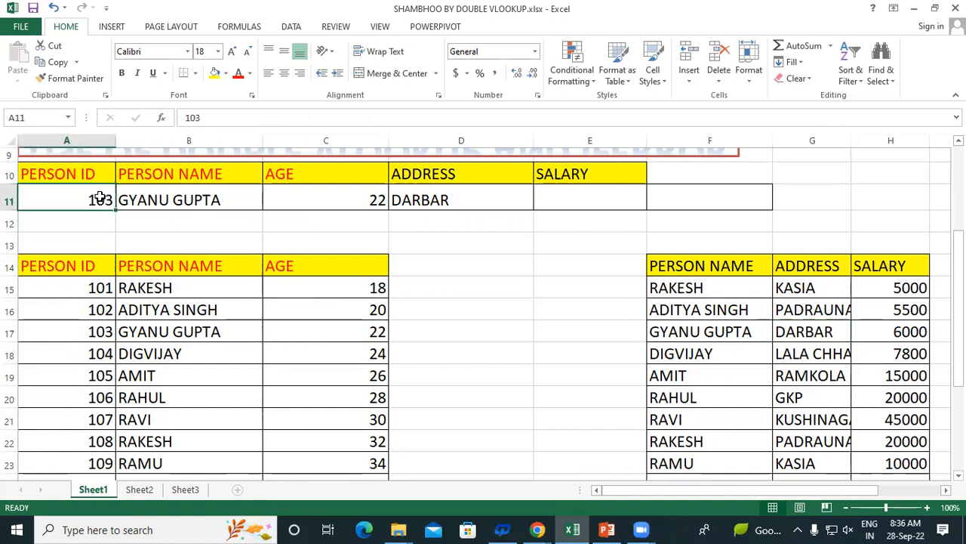
drag(712, 265, 826, 454)
click(518, 263)
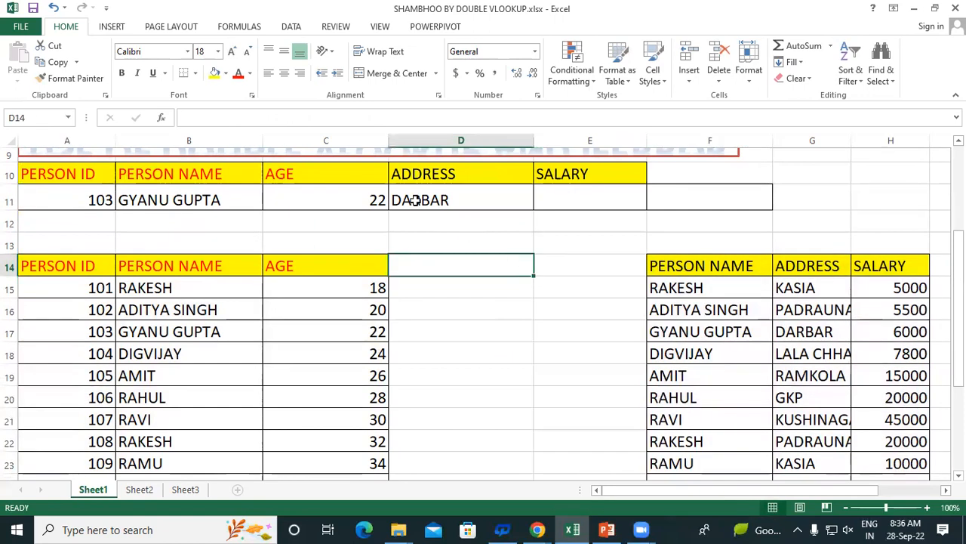
Step: Rewrite the Address cell D11 from scratch, starting with the inner name lookup =vlookup(A11,A14:C25,2,0)
click(458, 200)
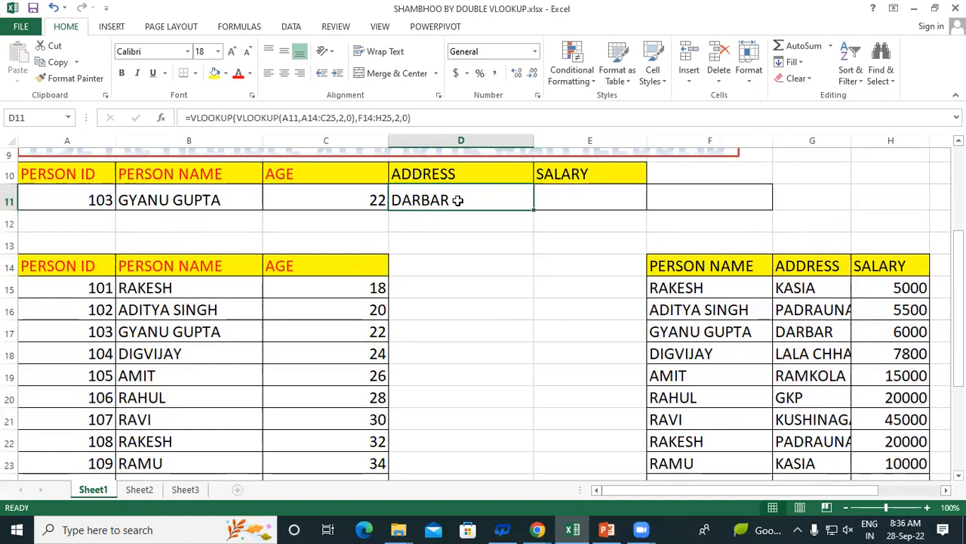
text(=)
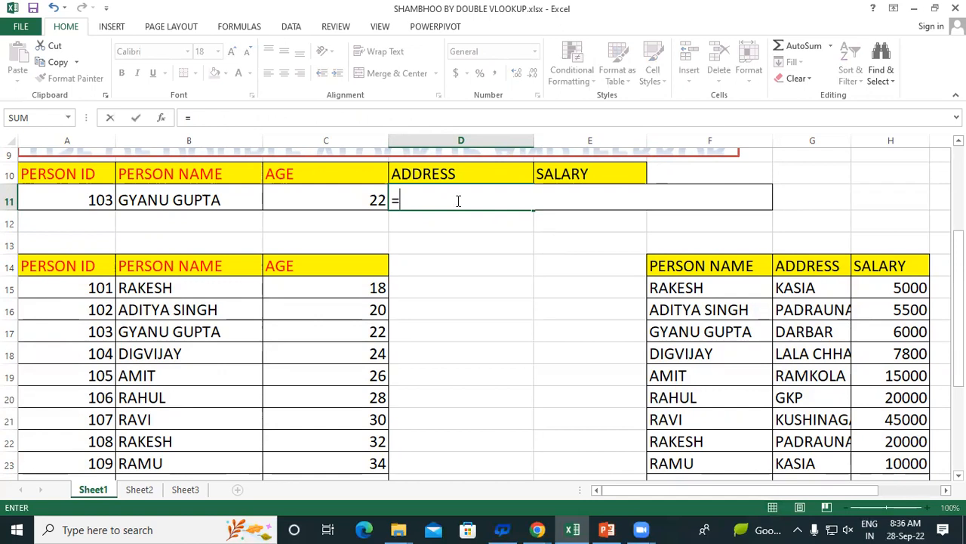
text(vlo)
key(Escape)
scroll(470, 205, up, 2)
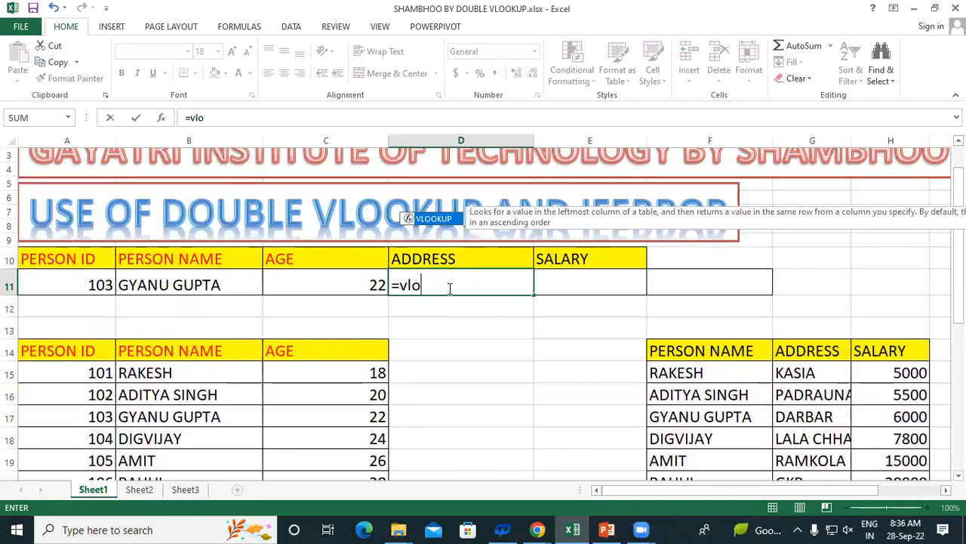
text(okup)
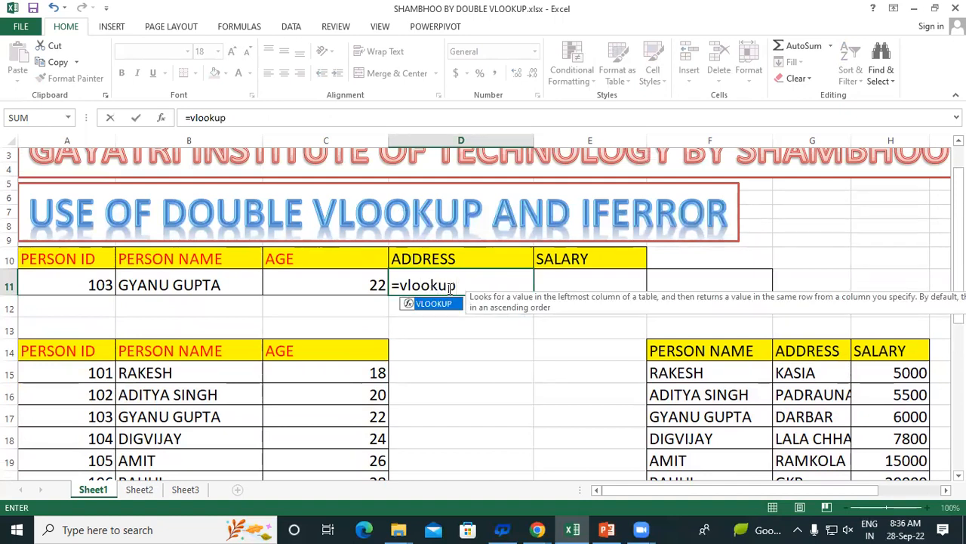
text(()
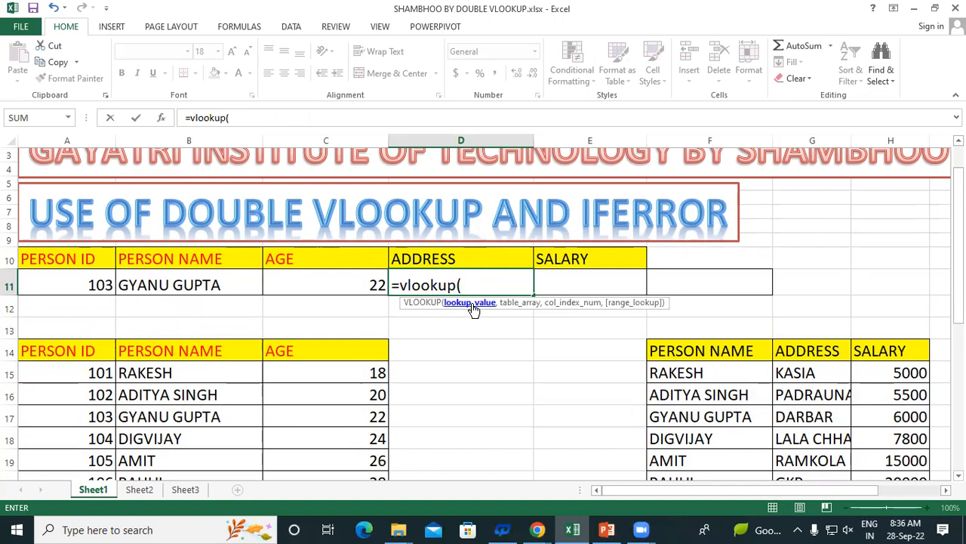
click(69, 284)
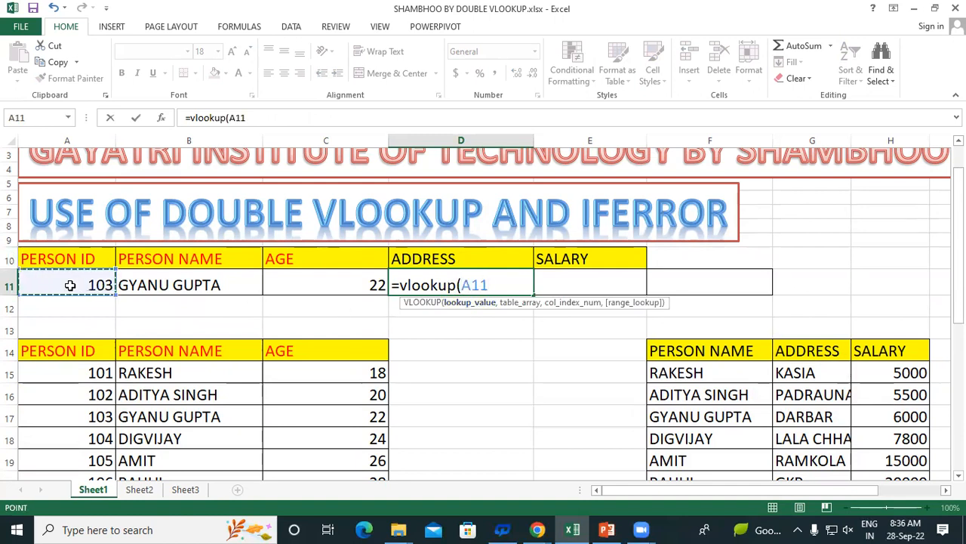
text(,)
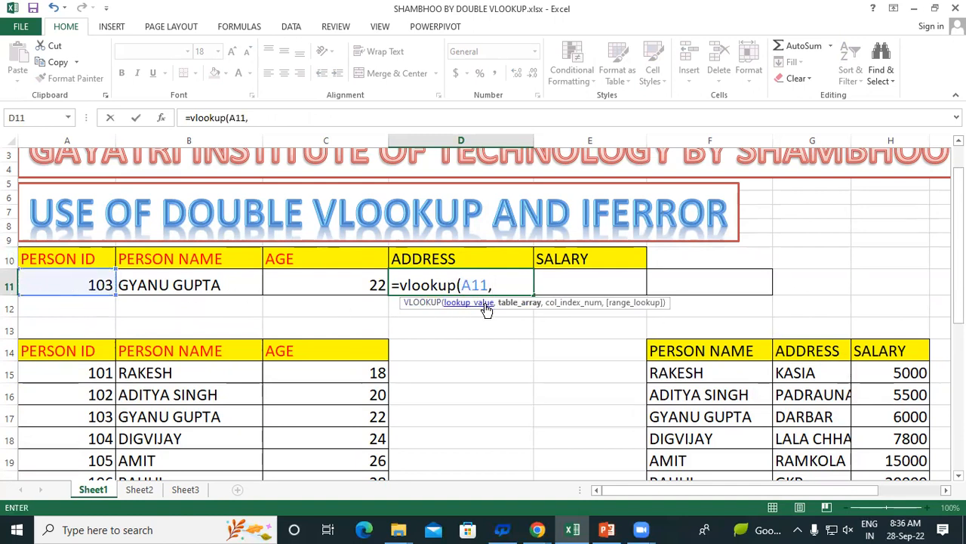
scroll(305, 337, down, 2)
drag(74, 266, 377, 444)
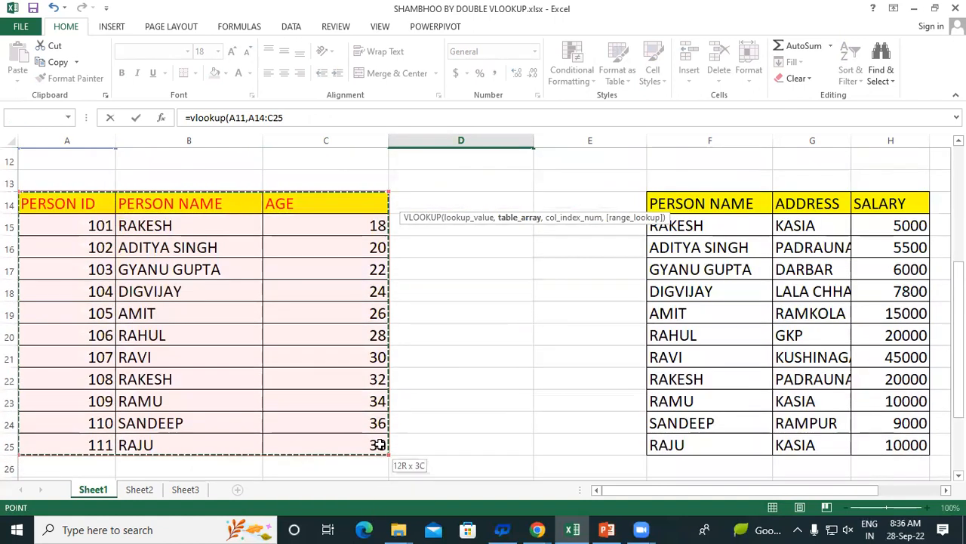
scroll(427, 367, up, 2)
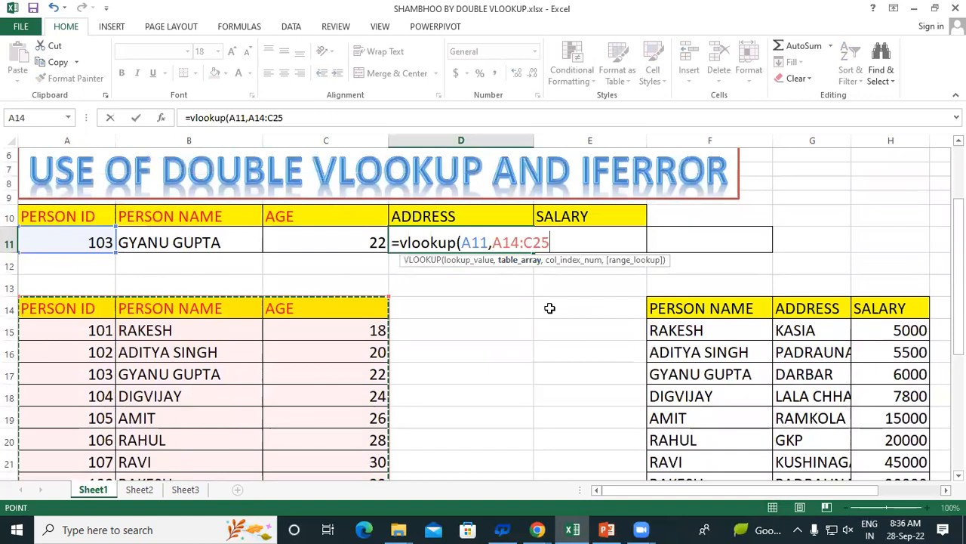
text(,)
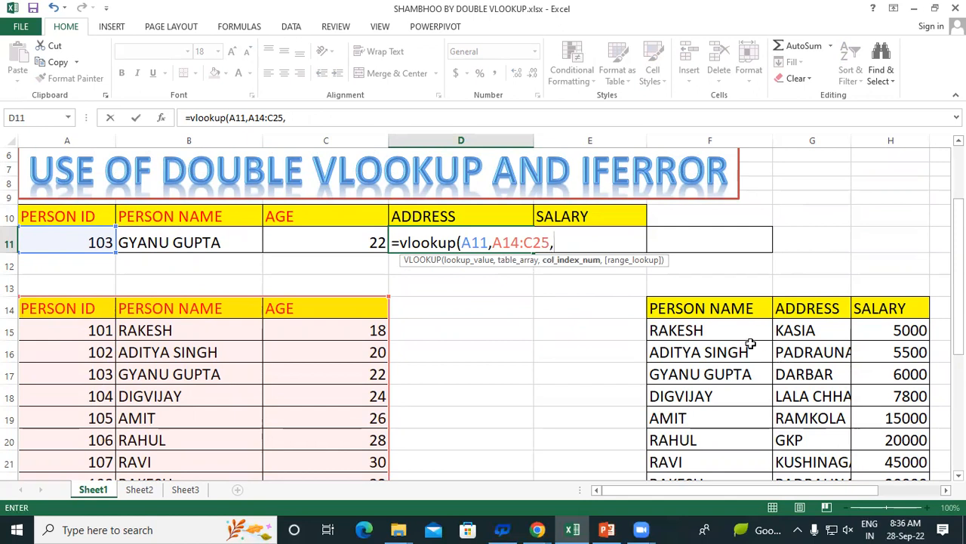
text(2,0))
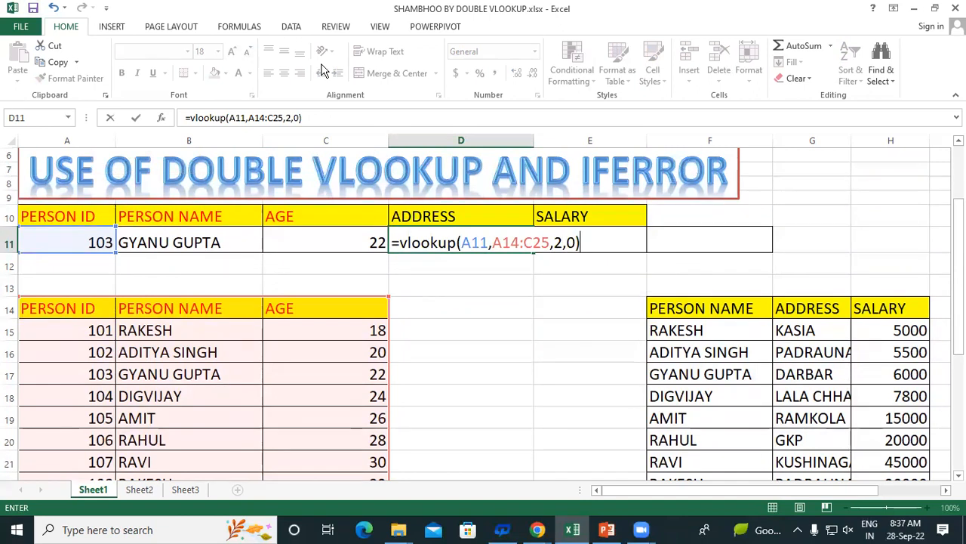
Step: Nest the name lookup in D11 inside an outer VLOOKUP on table F14:H25 with column index 2 and exact match 0
click(399, 243)
text(vl)
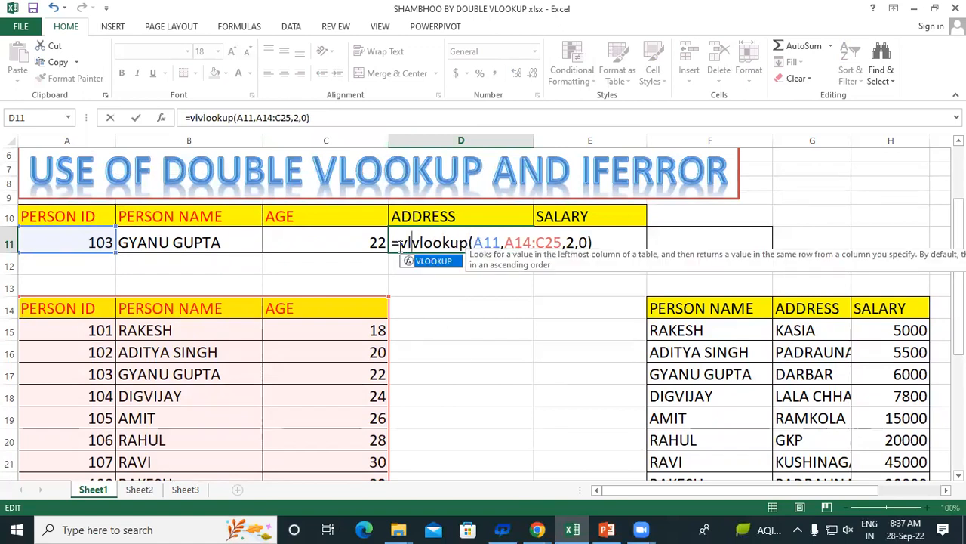
double_click(426, 261)
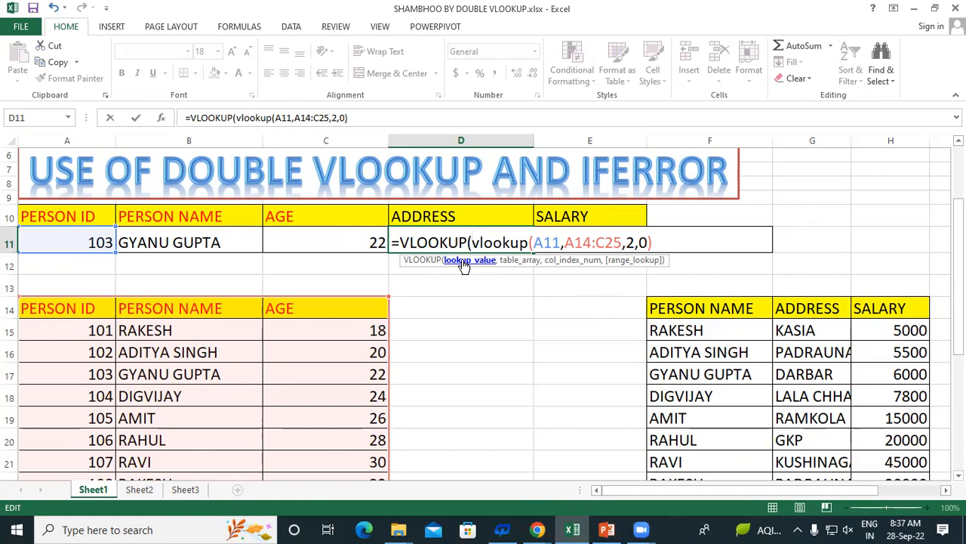
click(675, 239)
text(,)
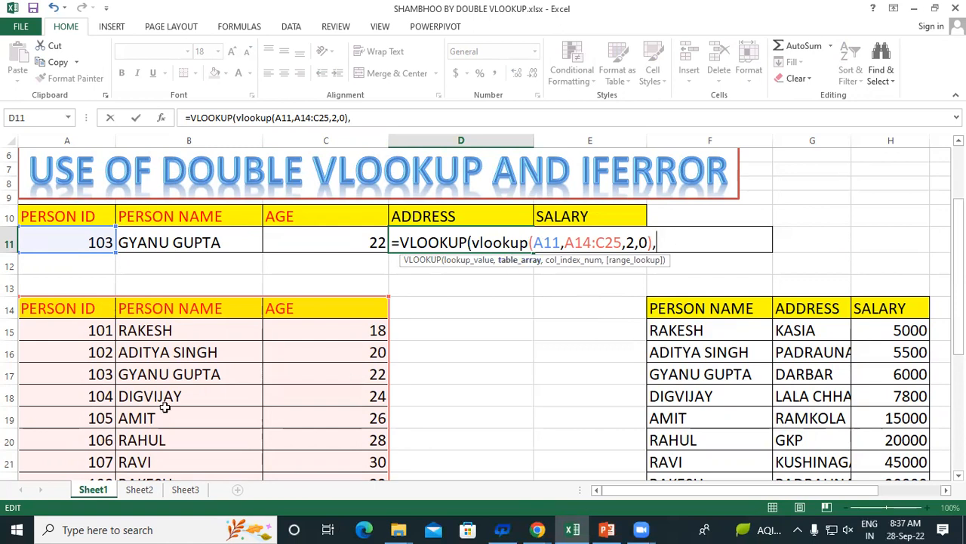
drag(675, 307, 923, 457)
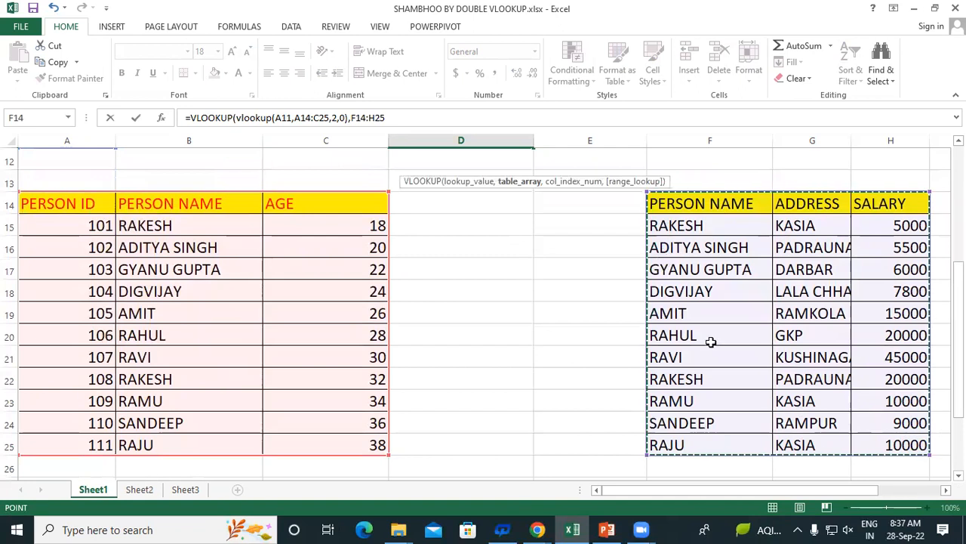
scroll(786, 201, up, 2)
text(,)
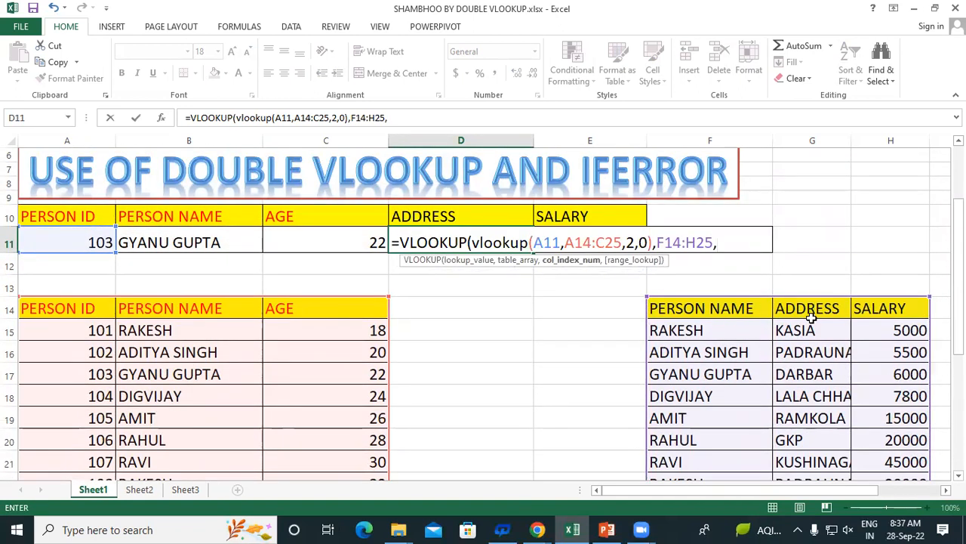
text(2,0)
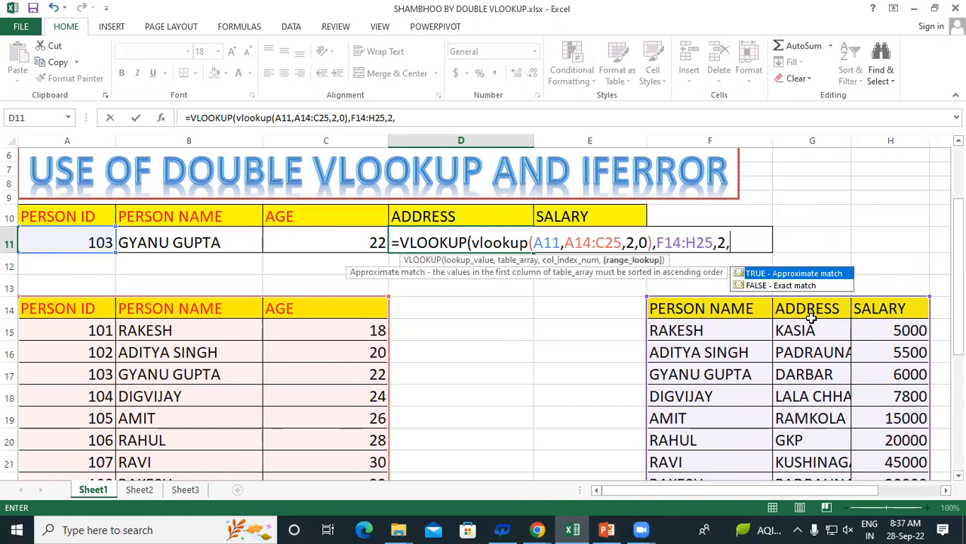
text())
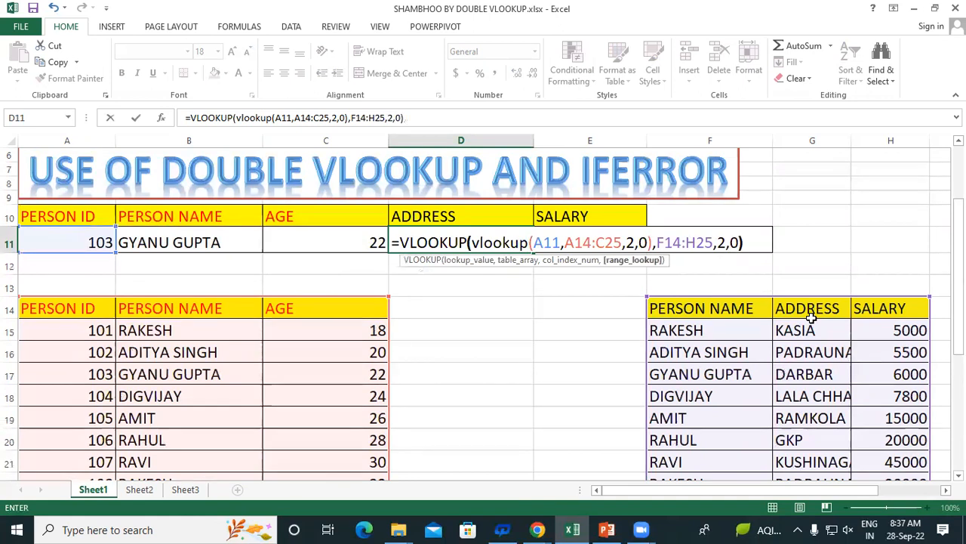
key(Return)
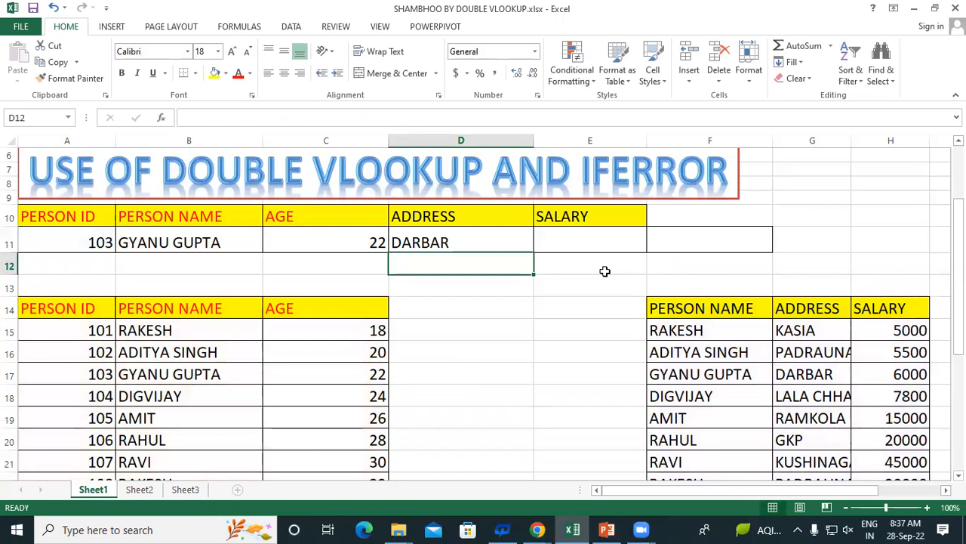
Step: Review the double VLOOKUP formula in the Address cell D11 and the neighbouring Salary cell E11
click(476, 229)
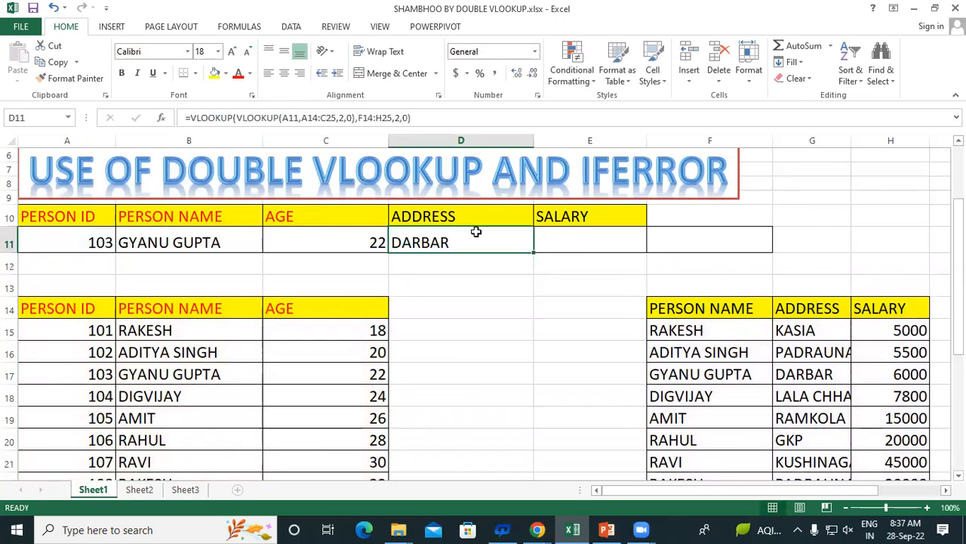
click(589, 235)
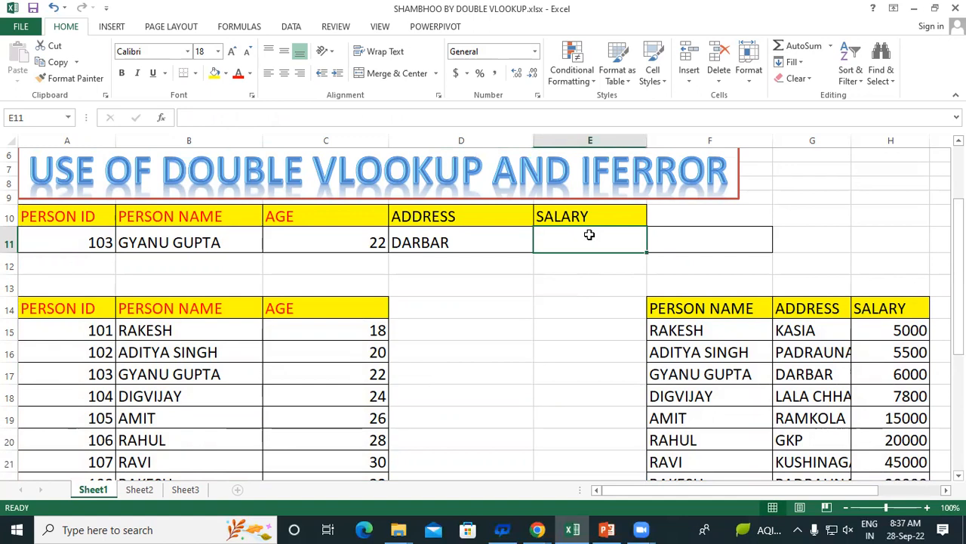
click(496, 233)
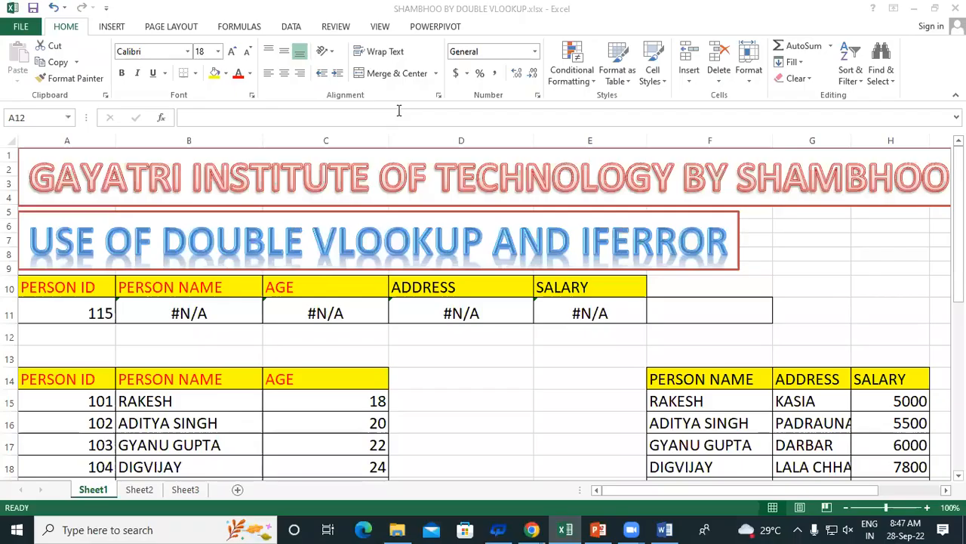
click(581, 242)
Step: Wrap the Person Name lookup in B11 in an IFERROR function, using VLOOKUP(A11,A14:C25,2,0) as its value argument
click(215, 322)
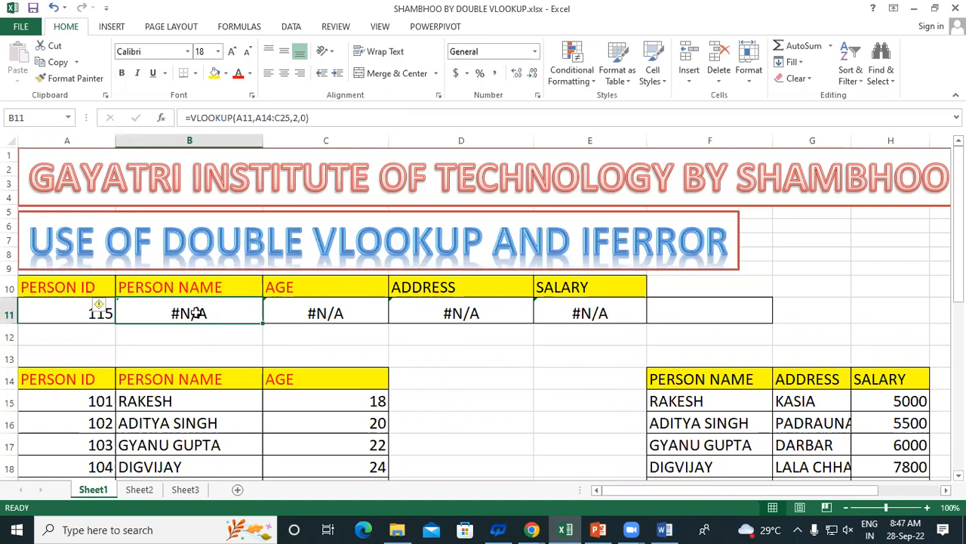
double_click(194, 313)
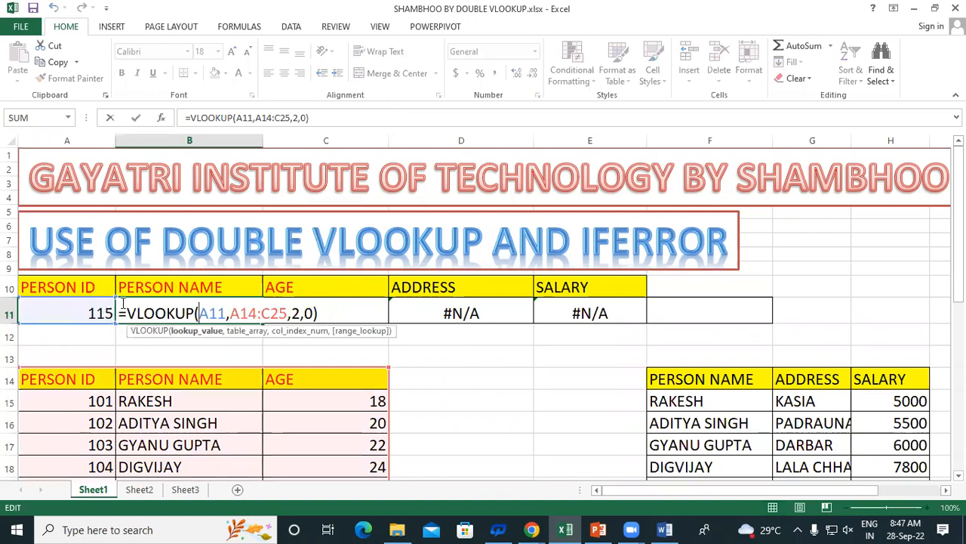
click(127, 313)
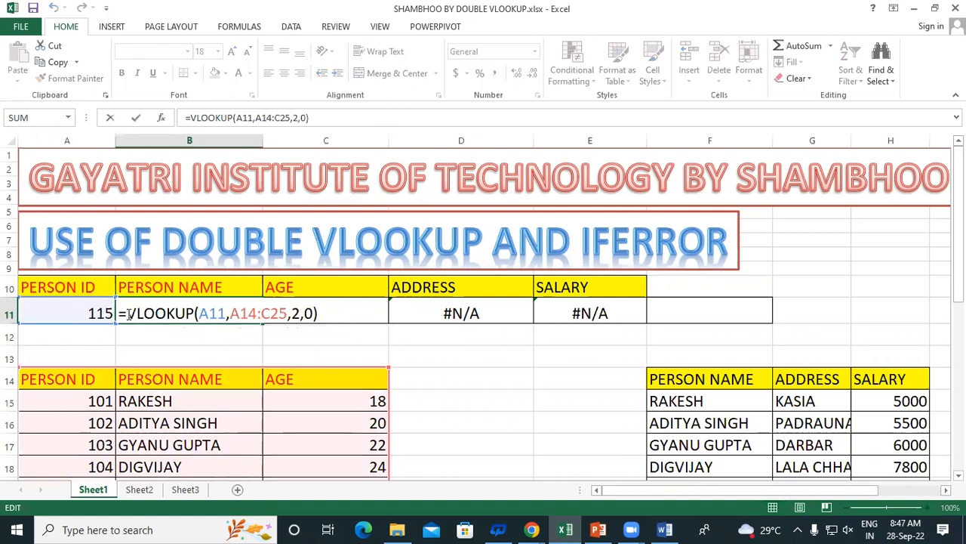
text(I)
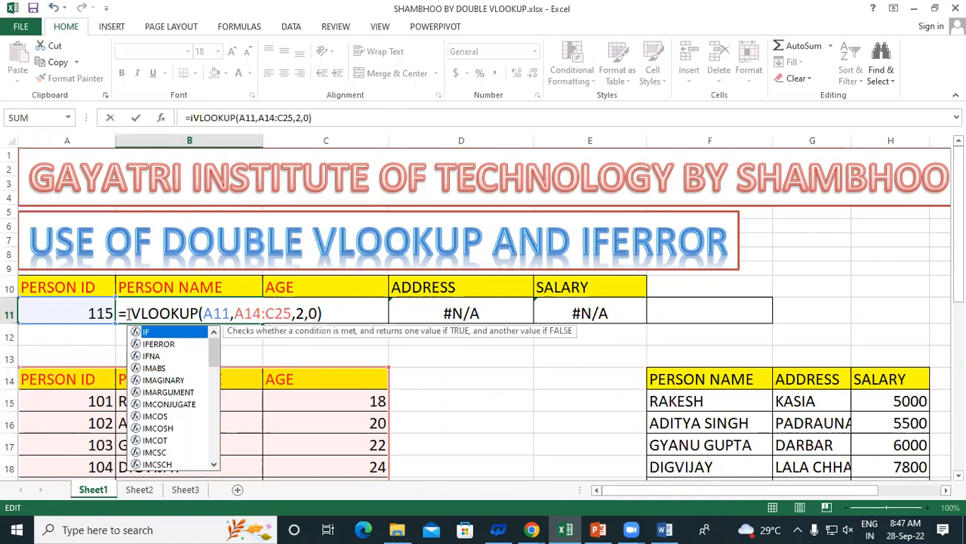
click(160, 343)
double_click(160, 344)
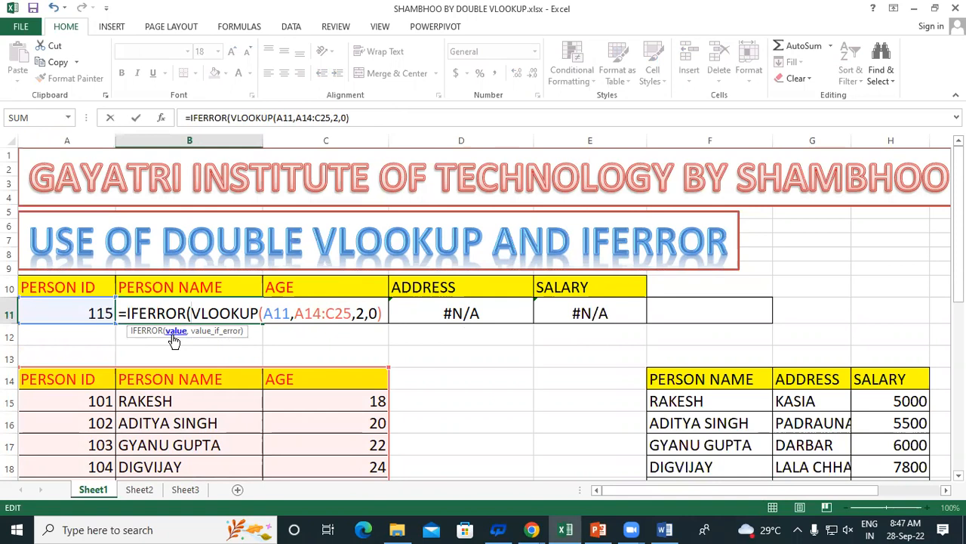
click(384, 309)
text(,)
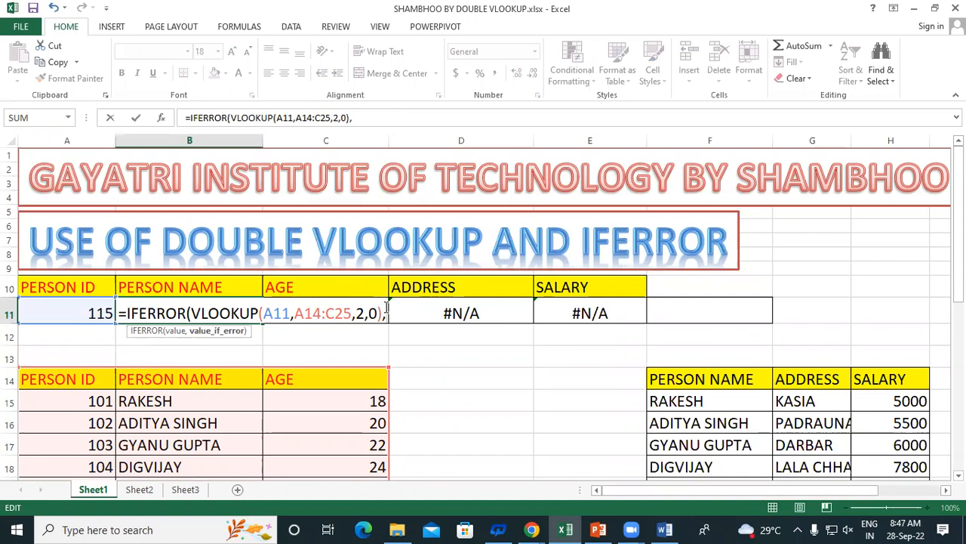
Step: Set the IFERROR fallback text in B11 to "NO DATA FOUND" and complete the formula
text(")
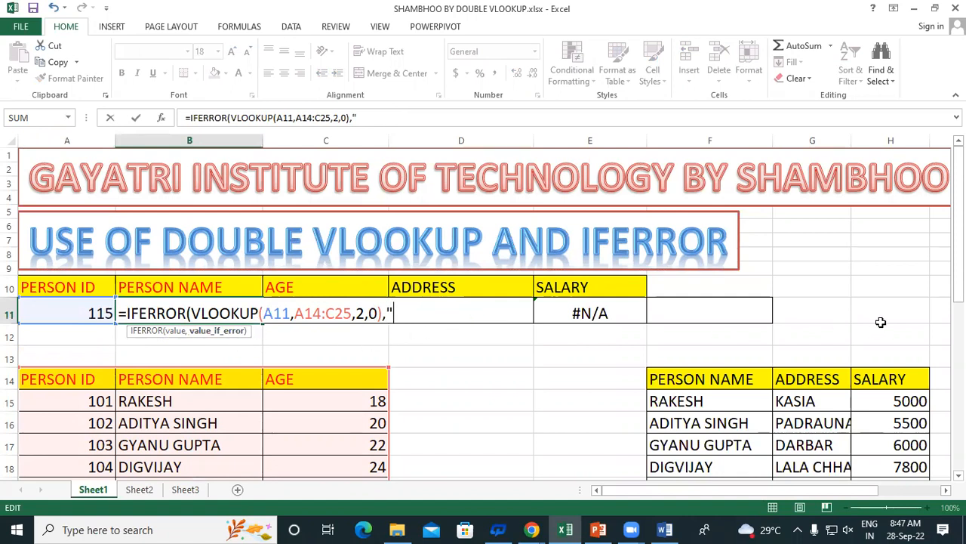
text(no)
key(BackSpace)
key(BackSpace)
text(N)
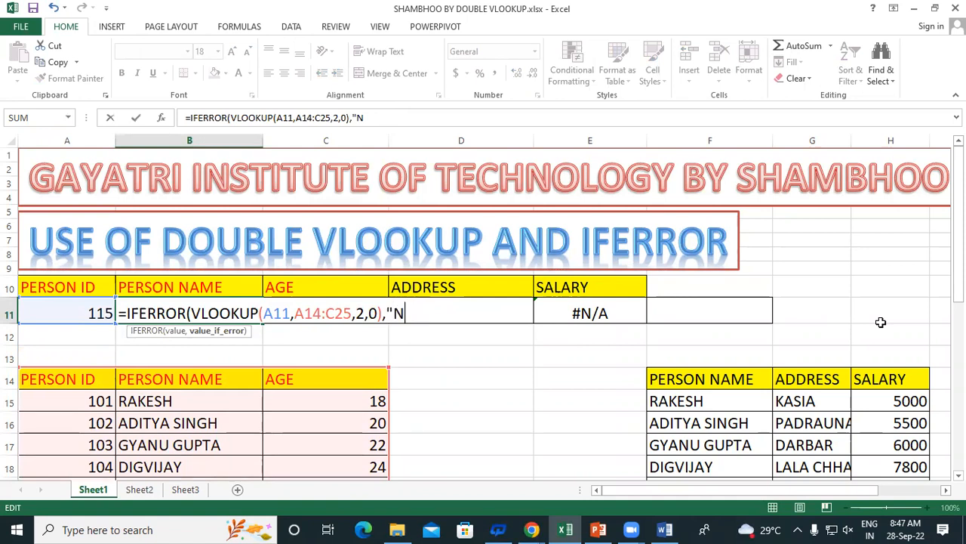
text(O DAT)
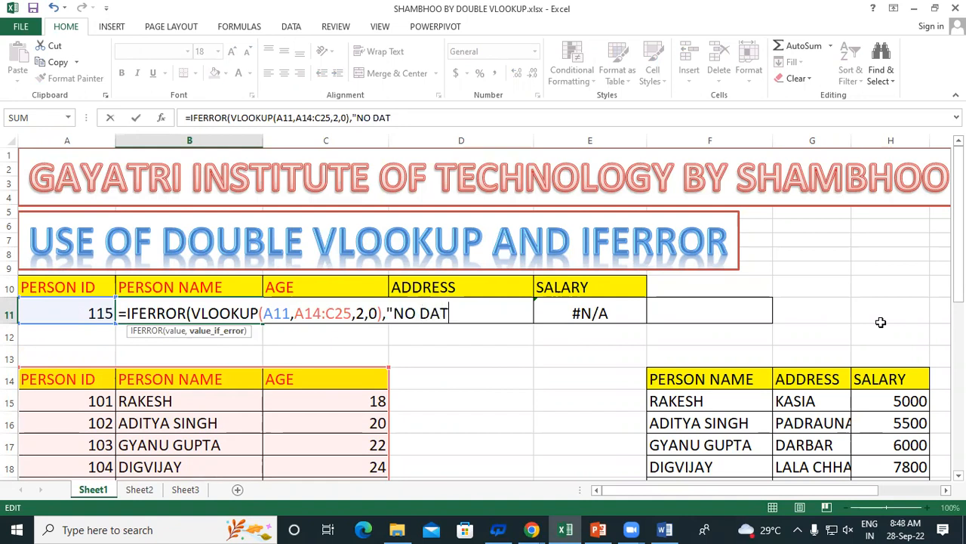
text(A FOUND)
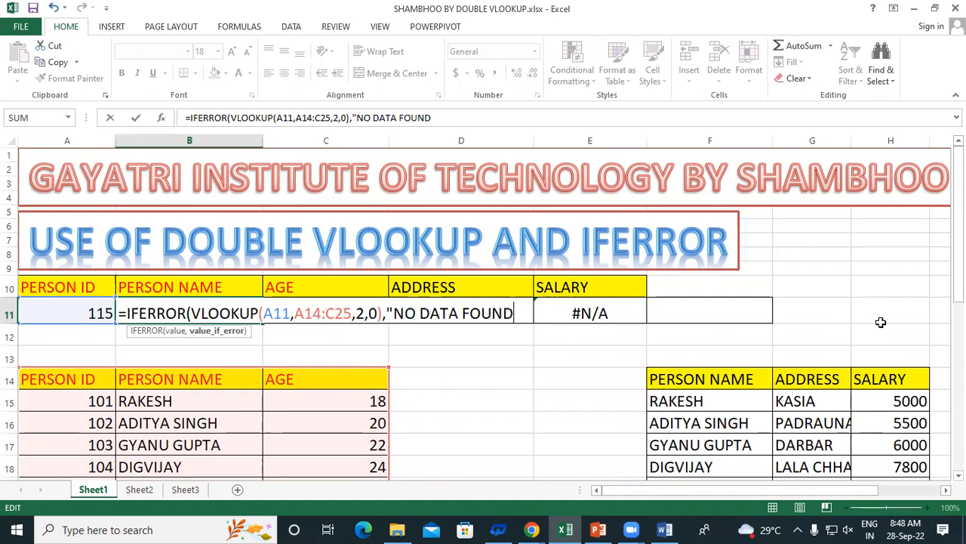
text("))
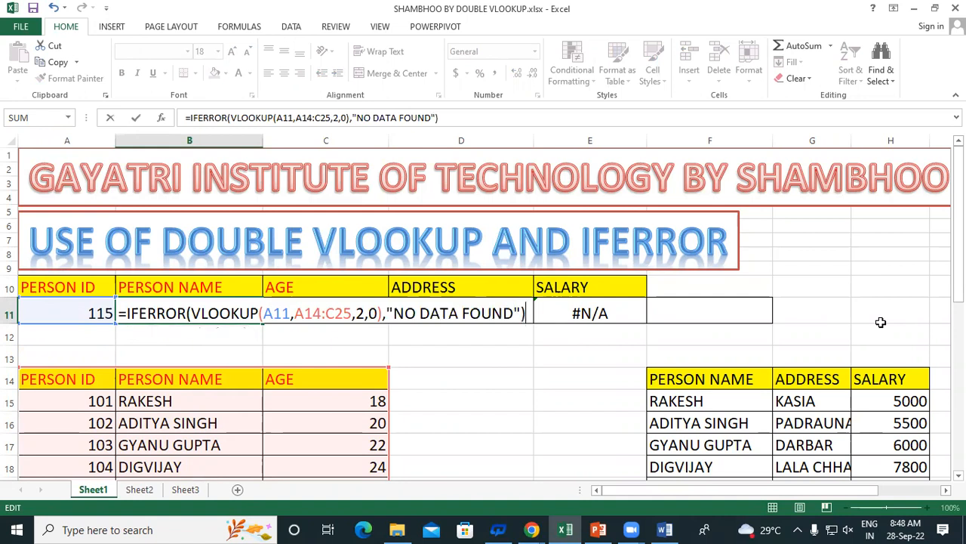
key(Return)
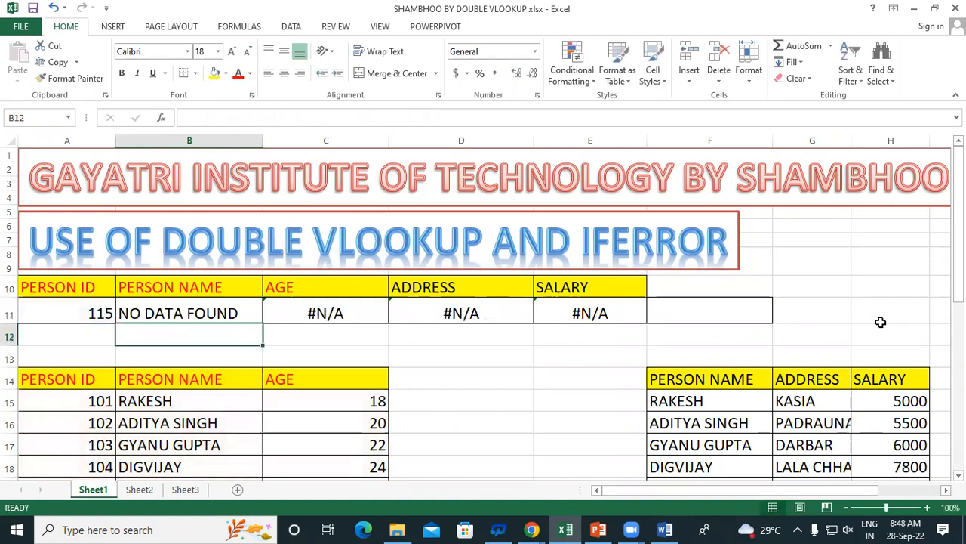
Step: Compare the age, address and salary formulas in row 11 with the IFERROR formula in B11
click(321, 313)
click(445, 313)
click(576, 311)
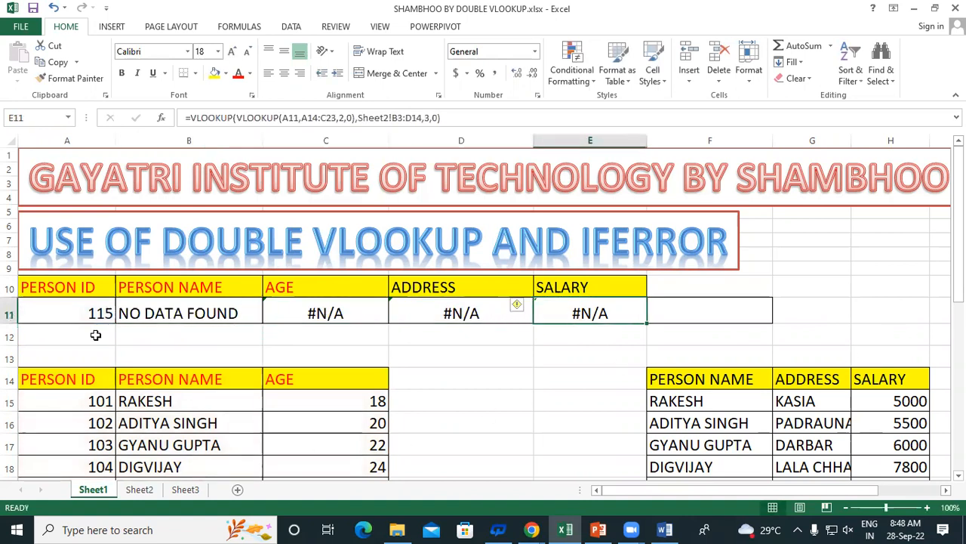
click(188, 314)
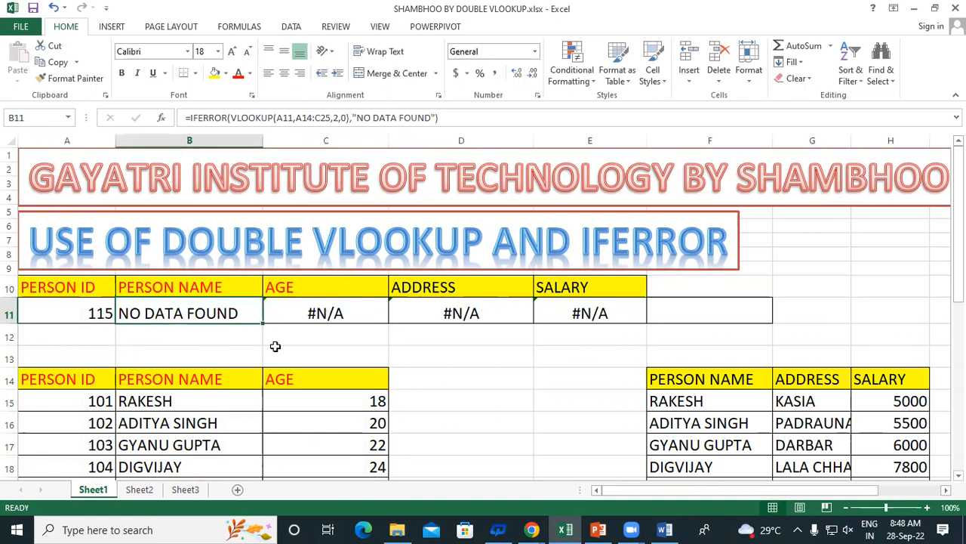
Step: Test the lookup row with an existing and a missing record by entering Person ID 102 and 120 in A11
click(98, 303)
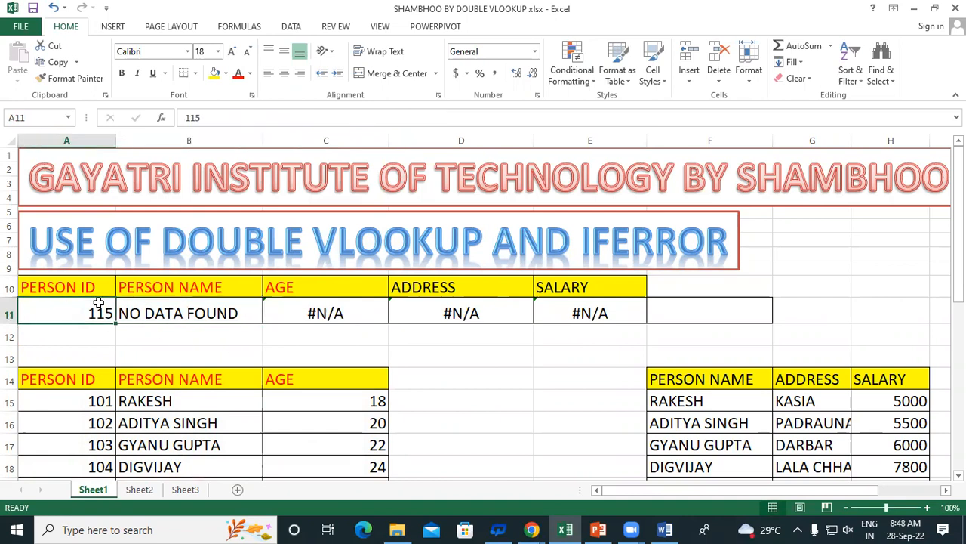
text(102)
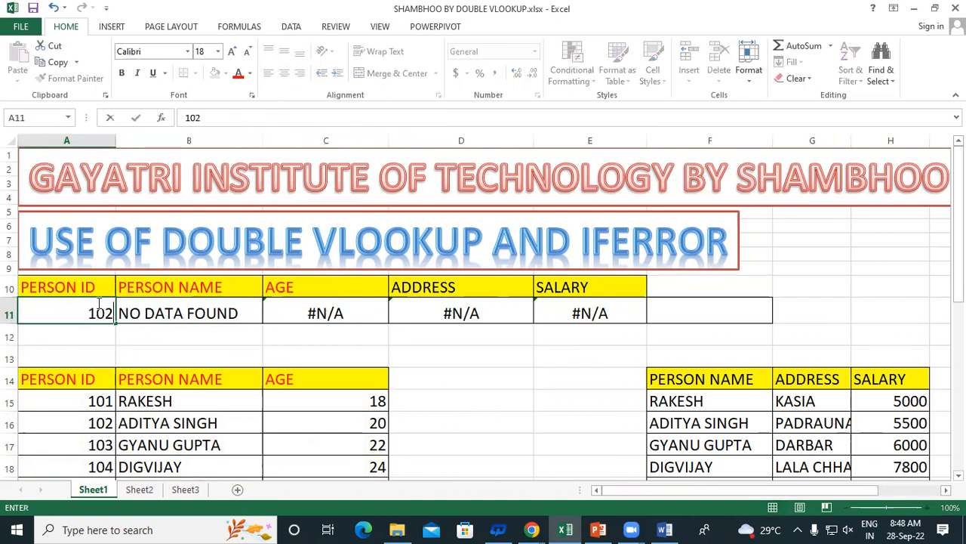
key(Return)
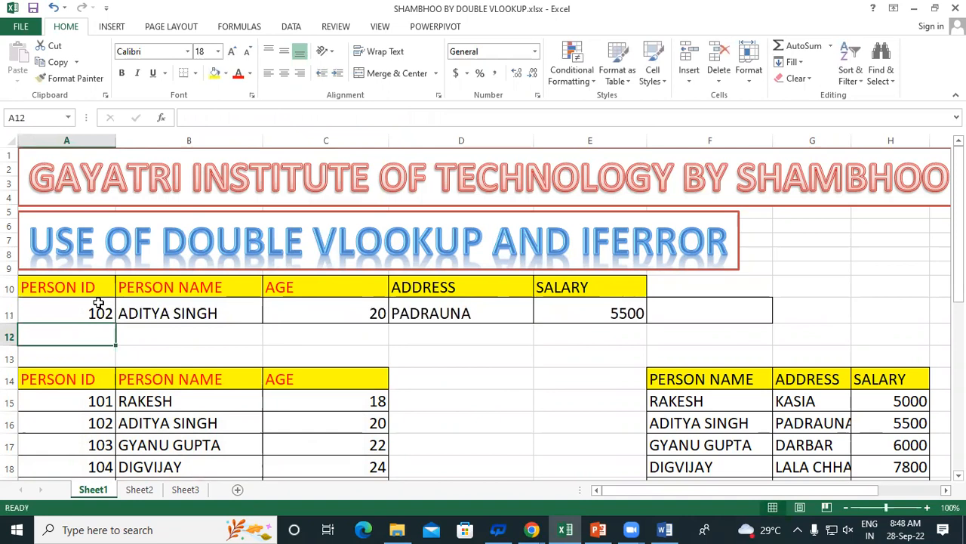
click(98, 303)
text(120)
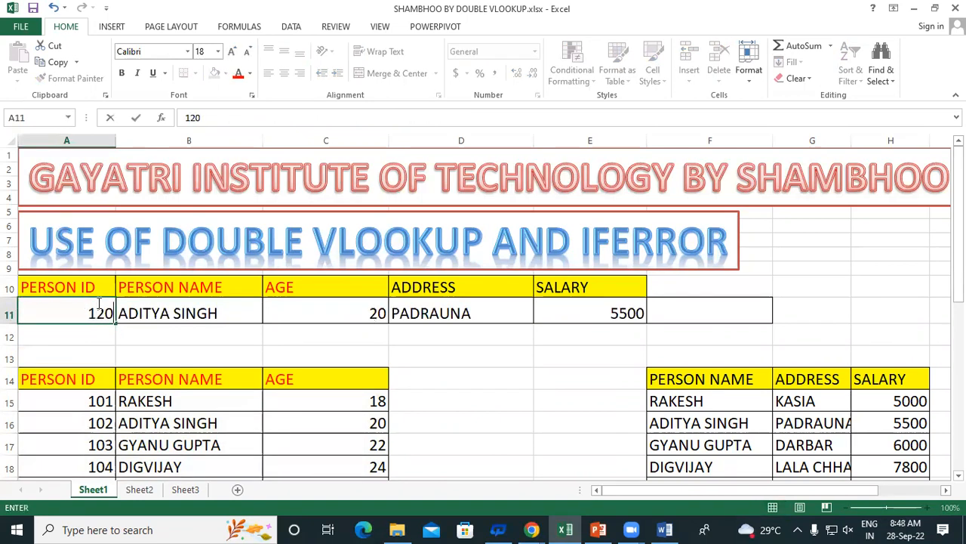
key(Return)
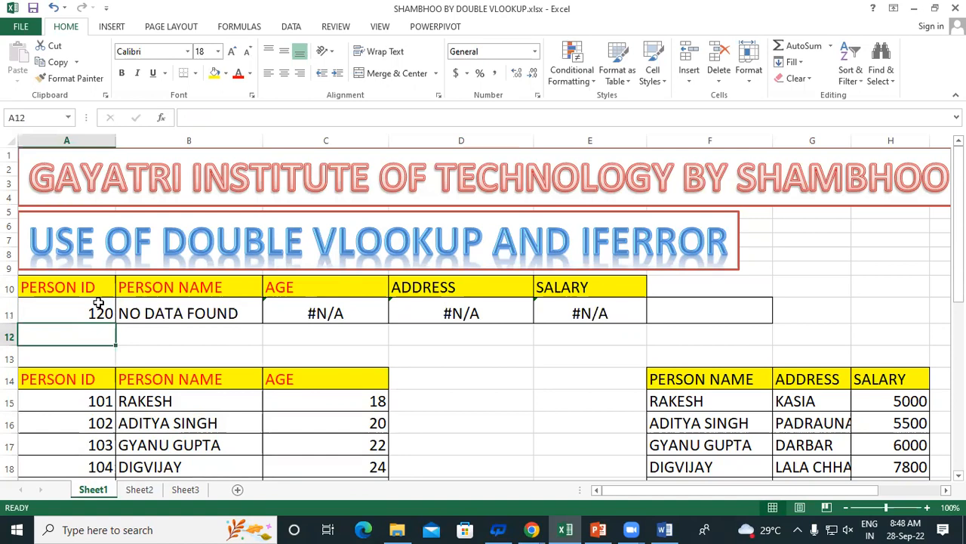
Step: Wrap the age lookup in C11 in an IFERROR function, using VLOOKUP(A11,A14:C25,3,0) as its value argument
click(231, 310)
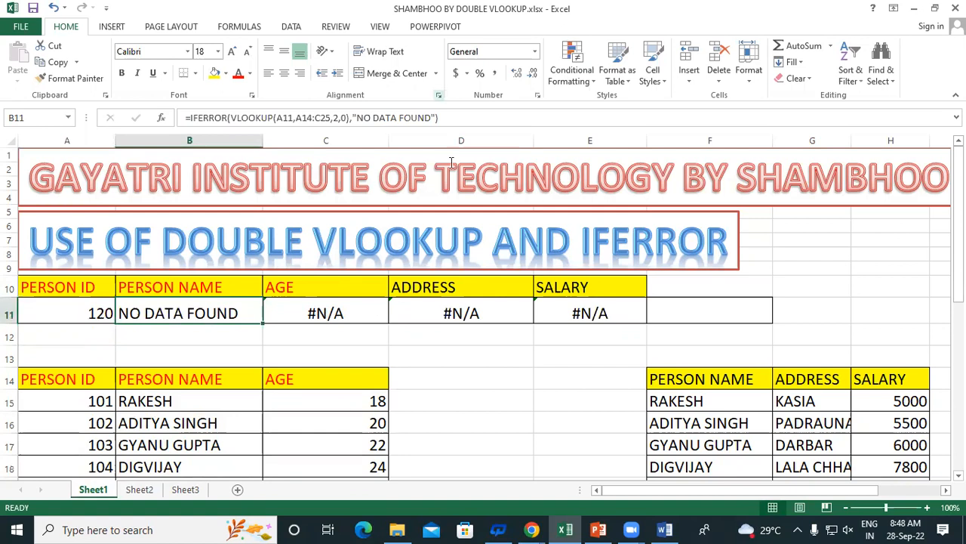
click(329, 309)
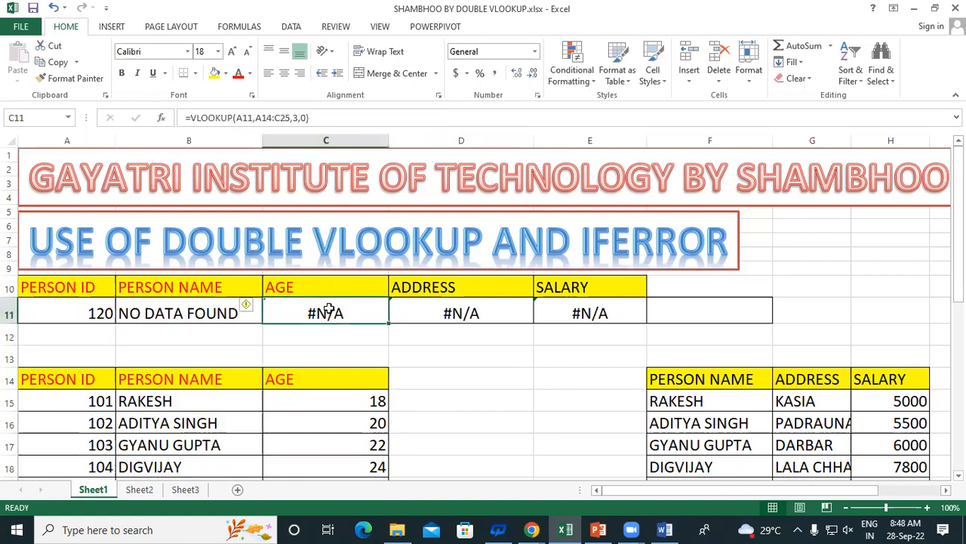
double_click(278, 313)
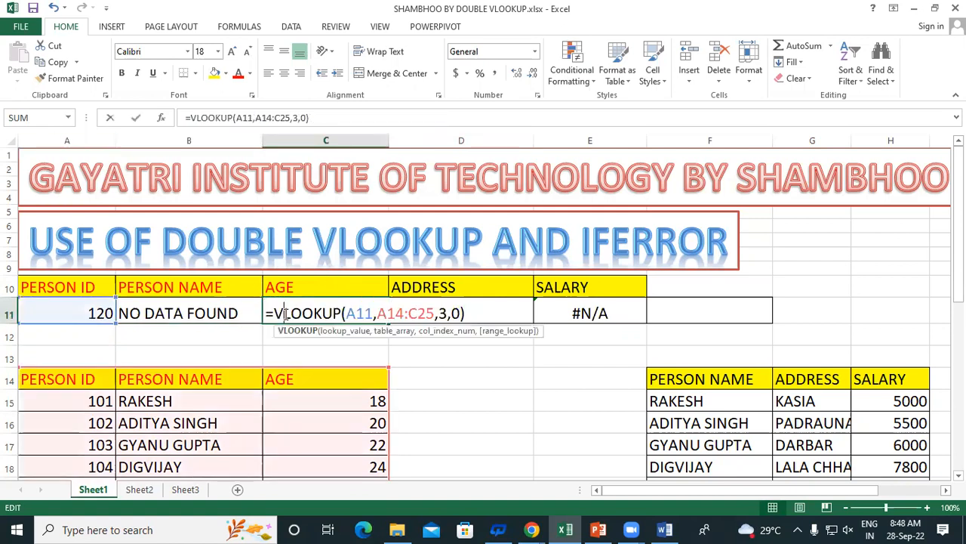
click(275, 313)
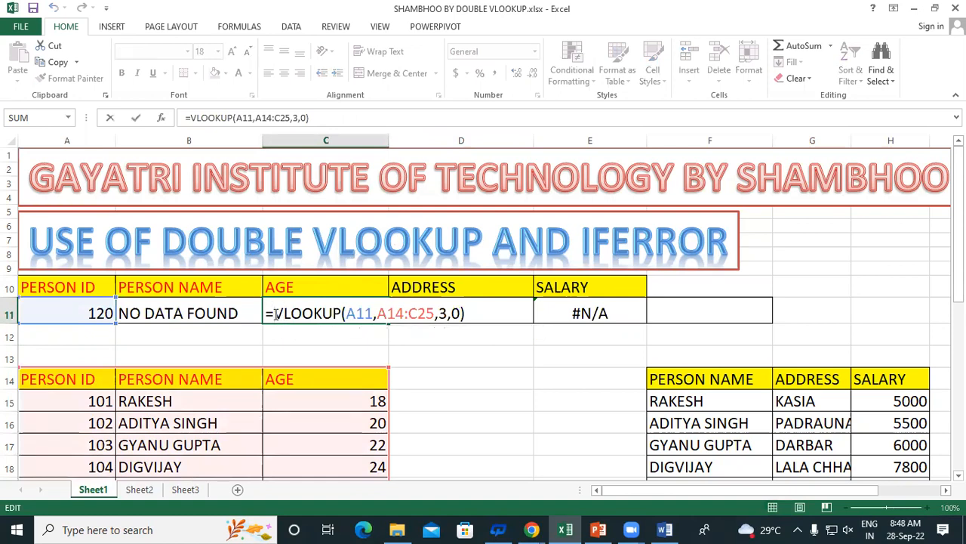
text(IF)
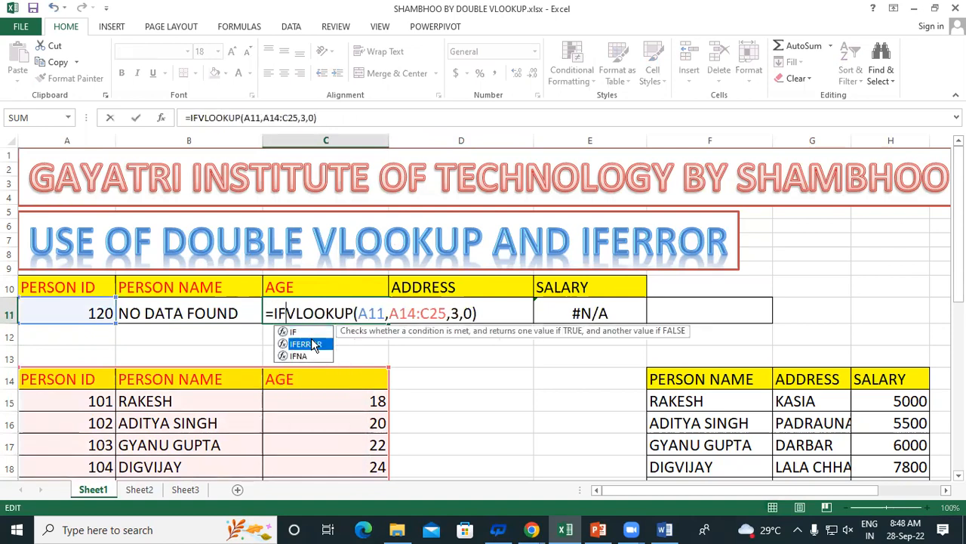
double_click(313, 345)
Step: Set the IFERROR fallback text in C11 to "NO DATA", complete the formula and check it in the age cell
click(529, 313)
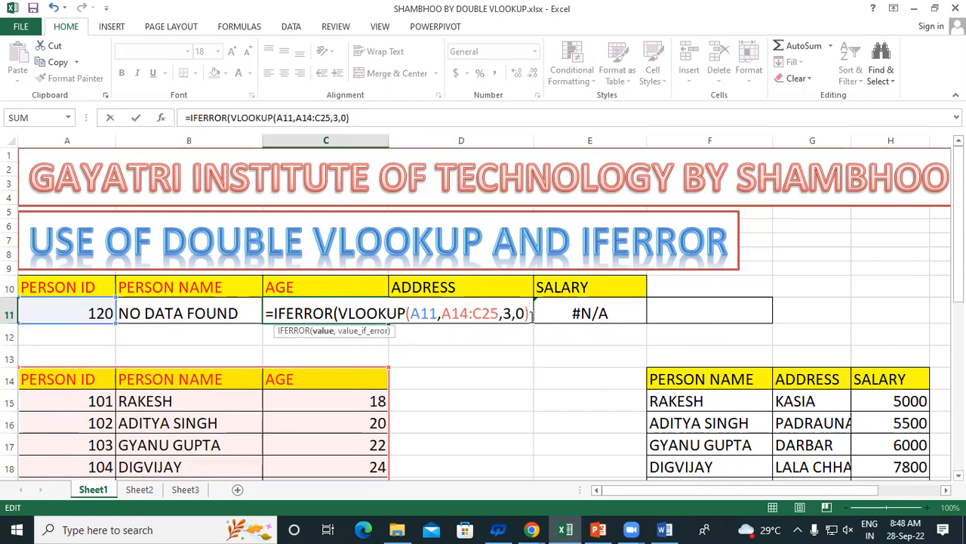
text(,")
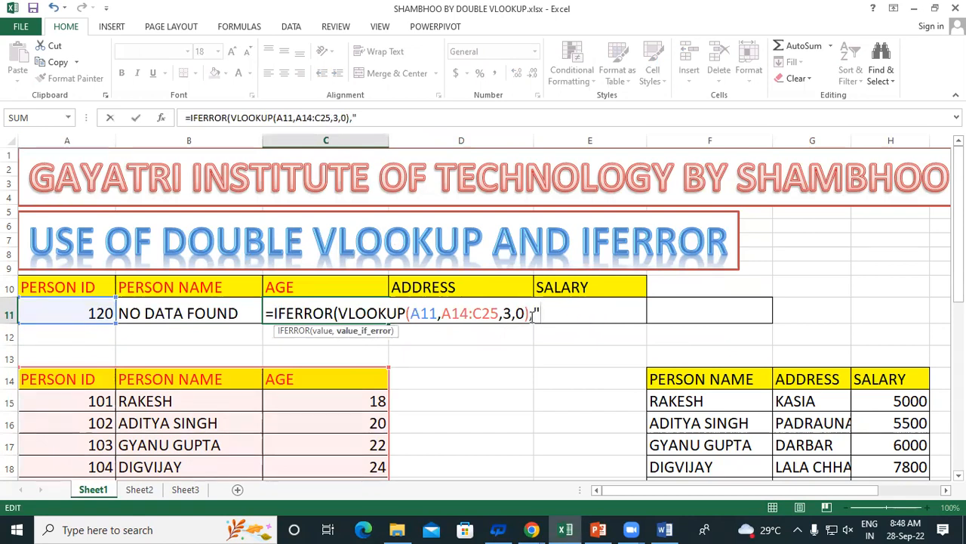
text(NO D)
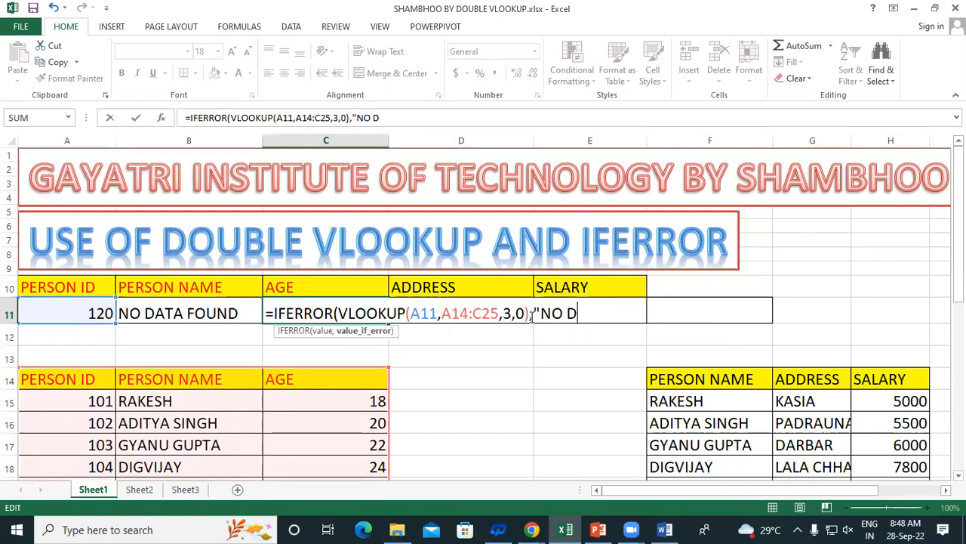
text(ATA)
text("))
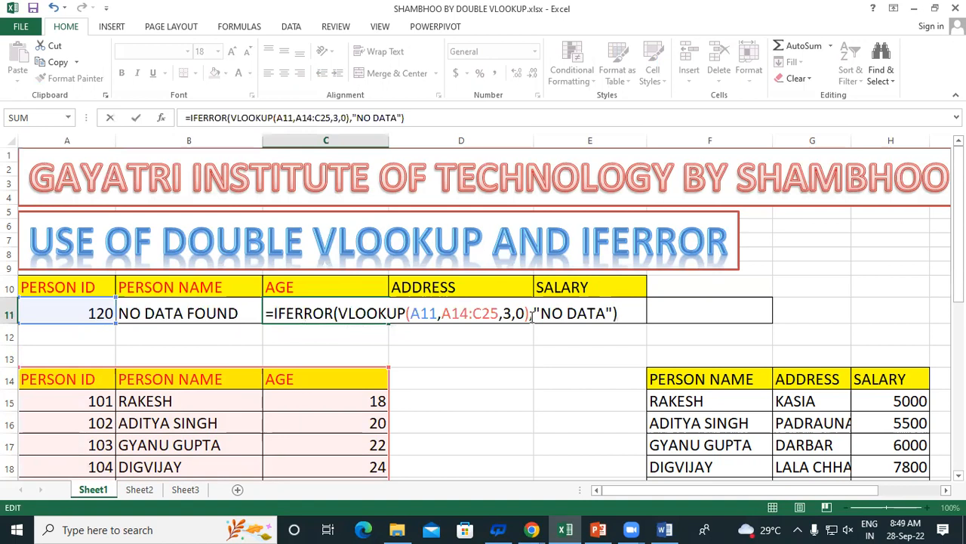
key(Return)
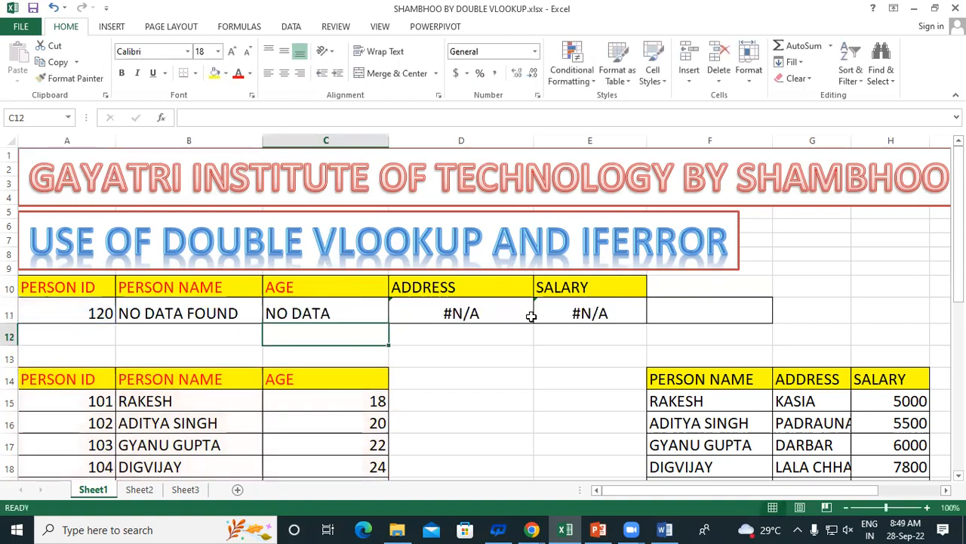
click(310, 313)
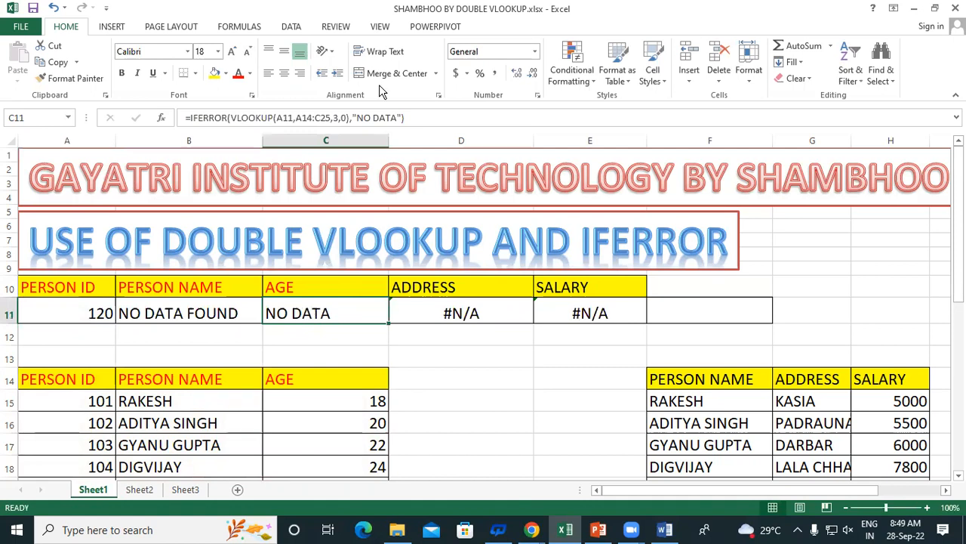
click(473, 64)
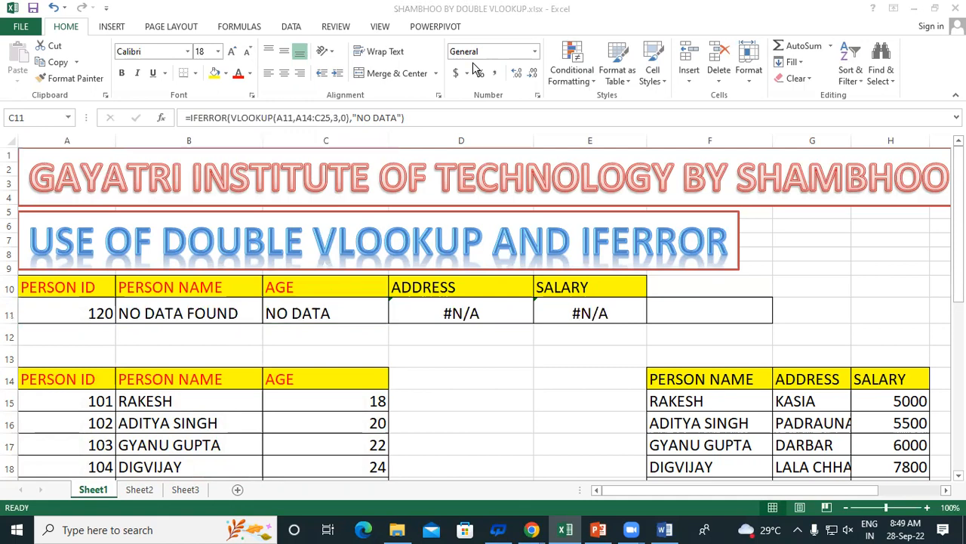